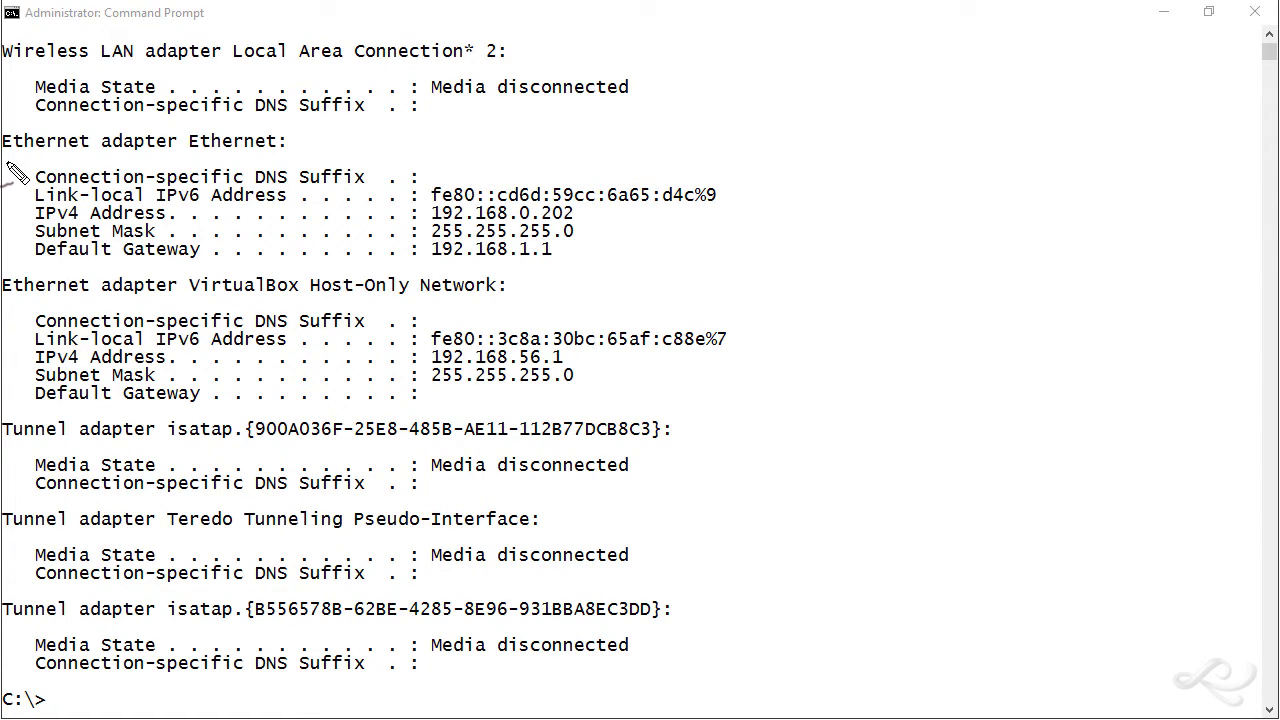
Step: Underline the Ethernet adapter heading and the third octet of its default gateway with the red annotation pen
left_click_drag(8, 166, 268, 159)
left_click_drag(425, 379, 433, 358)
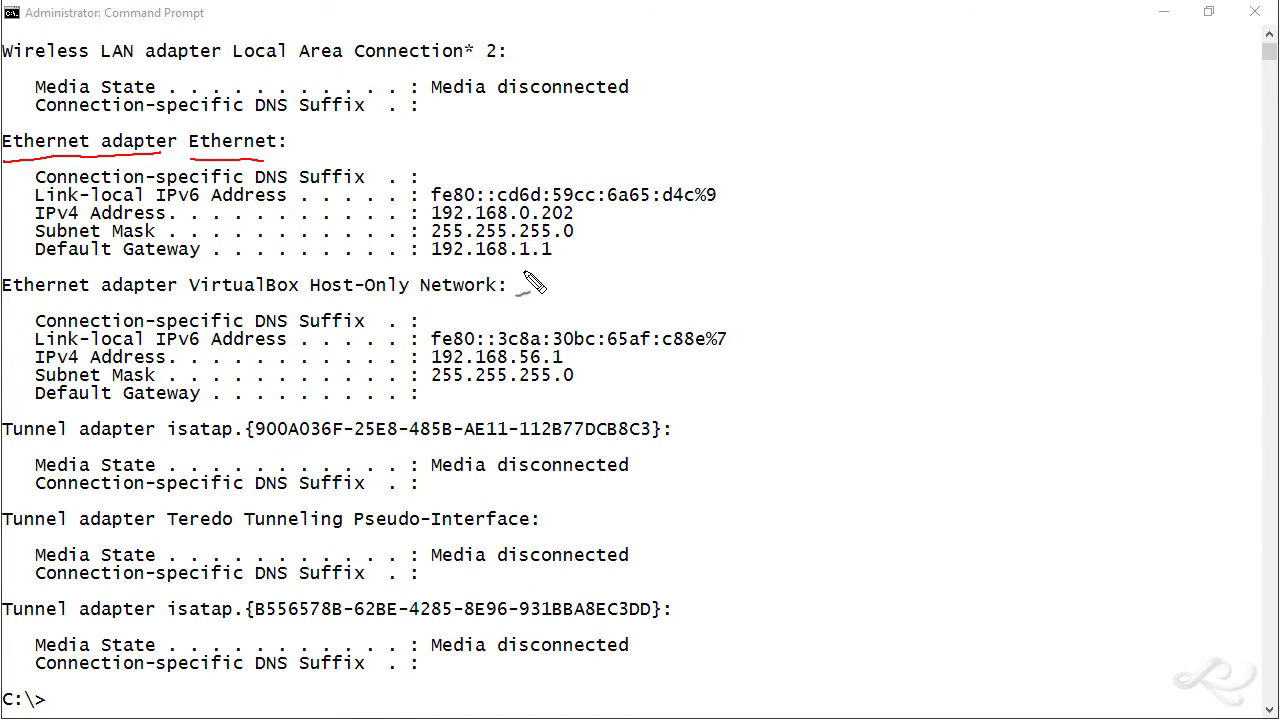
left_click_drag(517, 265, 531, 265)
Step: Handwrite 192.168.0 beside the adapter listing in red, and clear all the screen annotations
mouse_move(833, 163)
left_mouse_down()
mouse_move(829, 212)
mouse_move(914, 208)
left_mouse_up()
left_click(929, 208)
left_click_drag(936, 166, 932, 208)
mouse_move(986, 162)
left_mouse_down()
mouse_move(970, 190)
mouse_move(1082, 162)
left_mouse_up()
left_click(1032, 207)
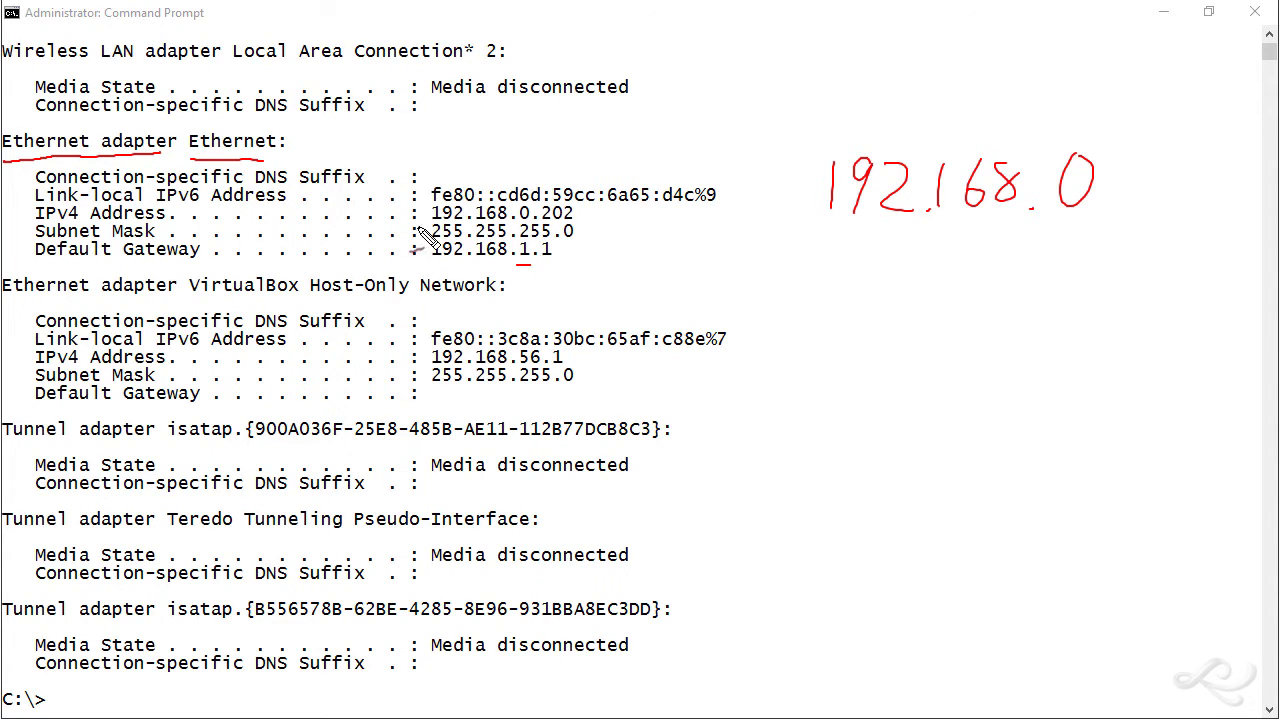
left_click_drag(585, 213, 594, 208)
key("Escape")
Step: Ping 192.168.0.1
type("ping")
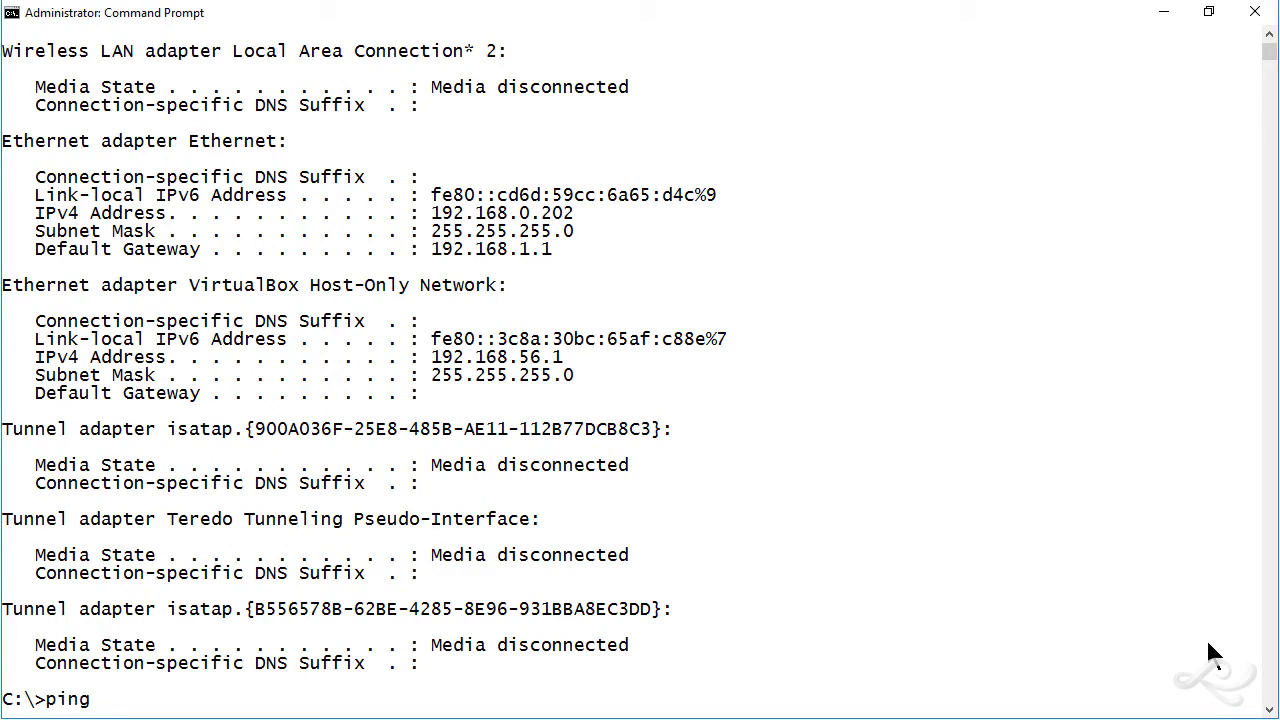
type(" 192.168.0.1")
key("Return")
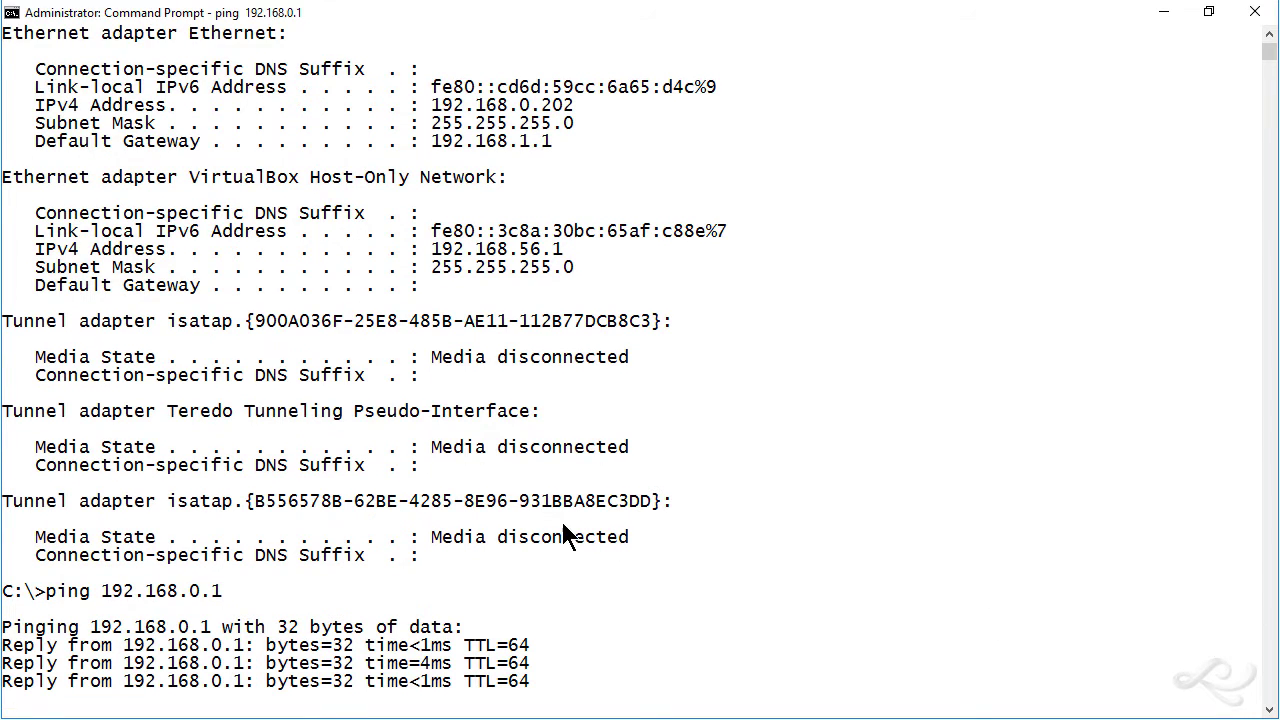
Step: Review the Ethernet adapter's IPv4 address, subnet mask and default gateway in the earlier output
left_click(656, 340)
scroll(681, 411, "up", 2)
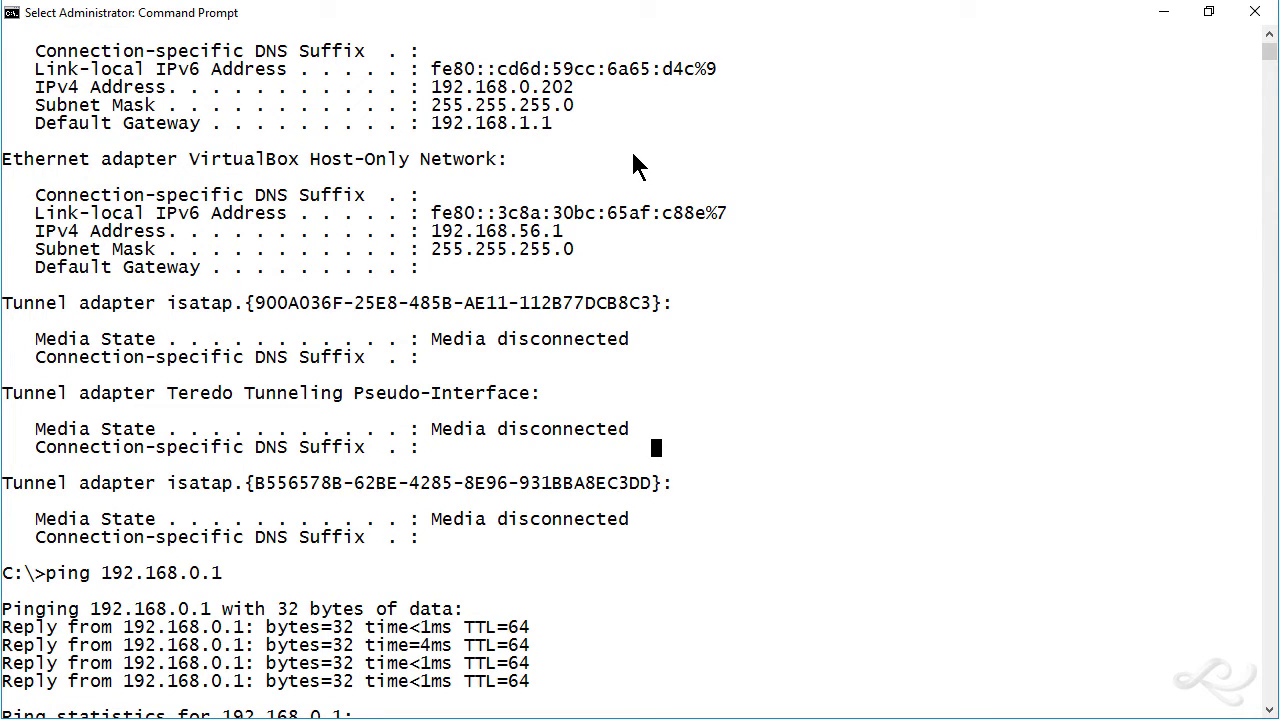
left_click(590, 148)
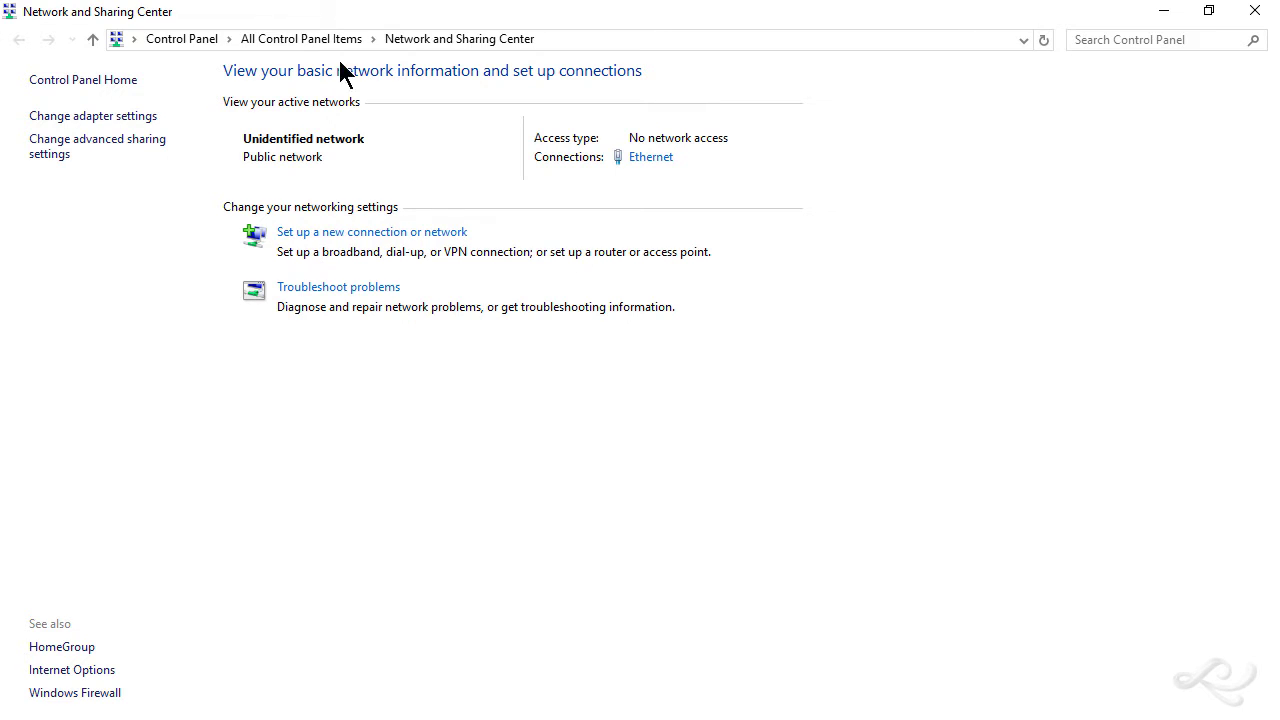
Step: Open the Internet Protocol Version 4 (TCP/IPv4) properties of the Ethernet adapter from the adapter settings
left_click(76, 116)
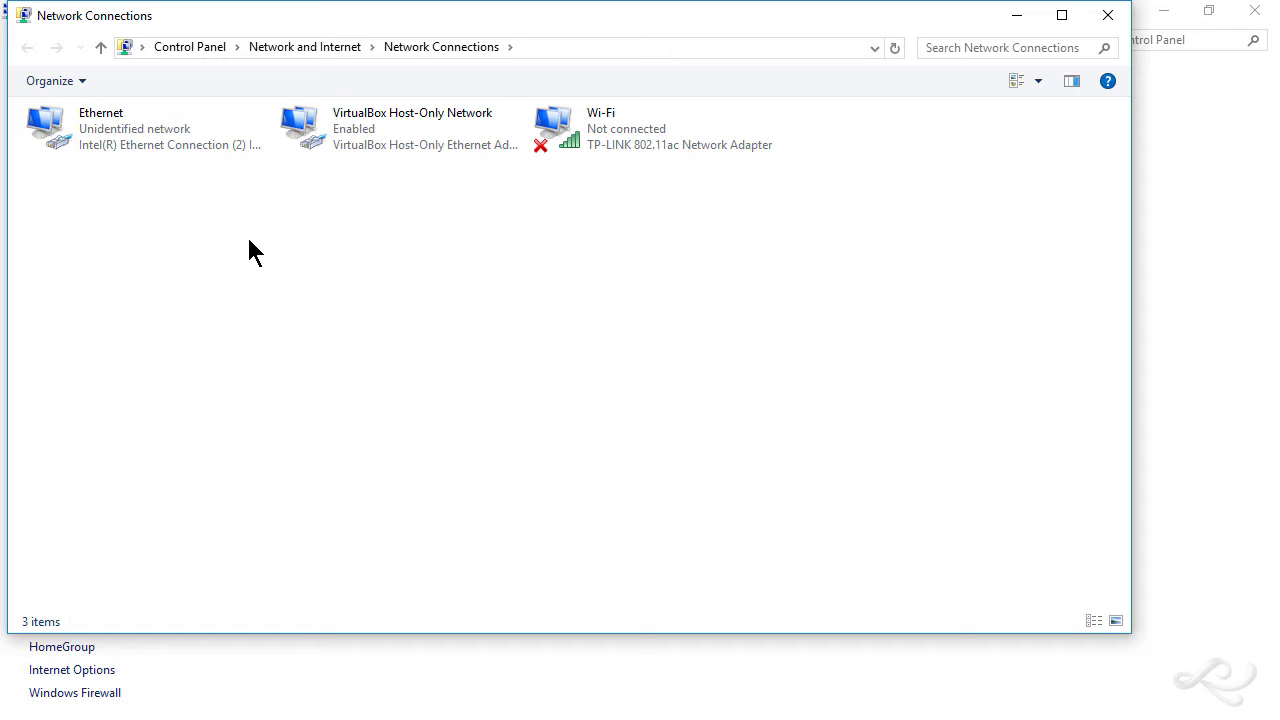
left_click(130, 137)
right_click(130, 137)
left_click(107, 313)
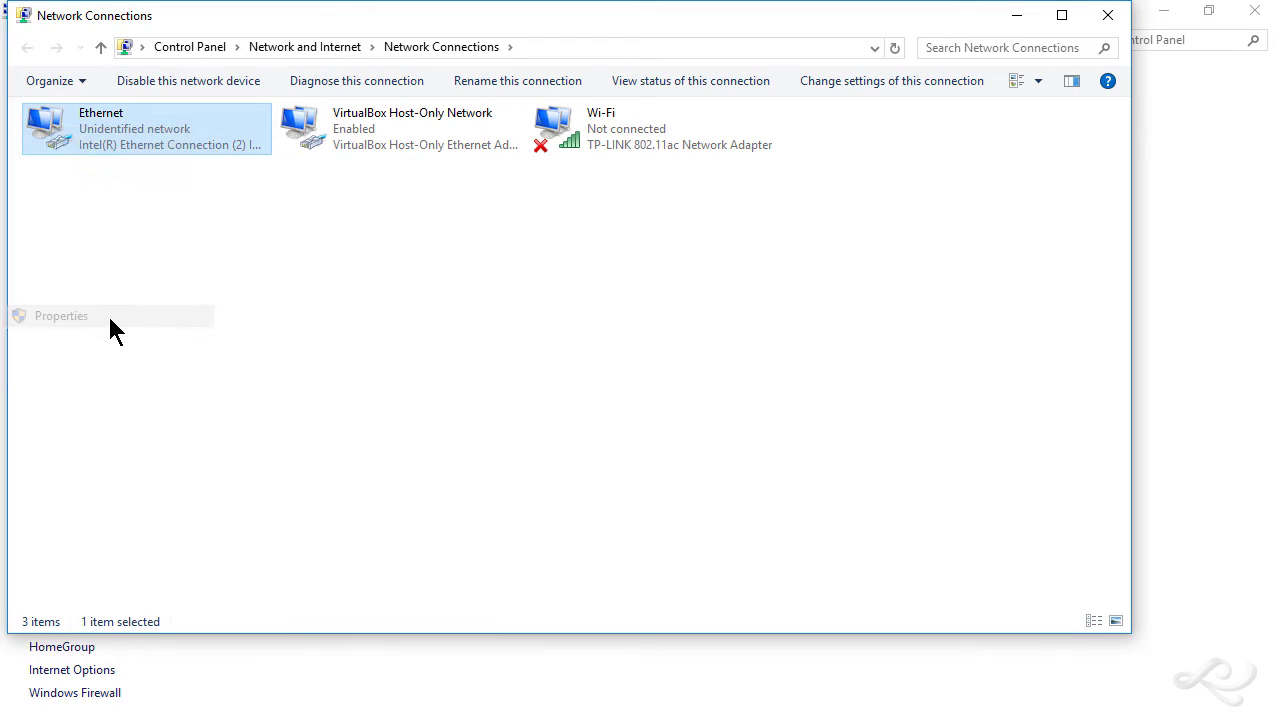
left_click_drag(260, 95, 558, 118)
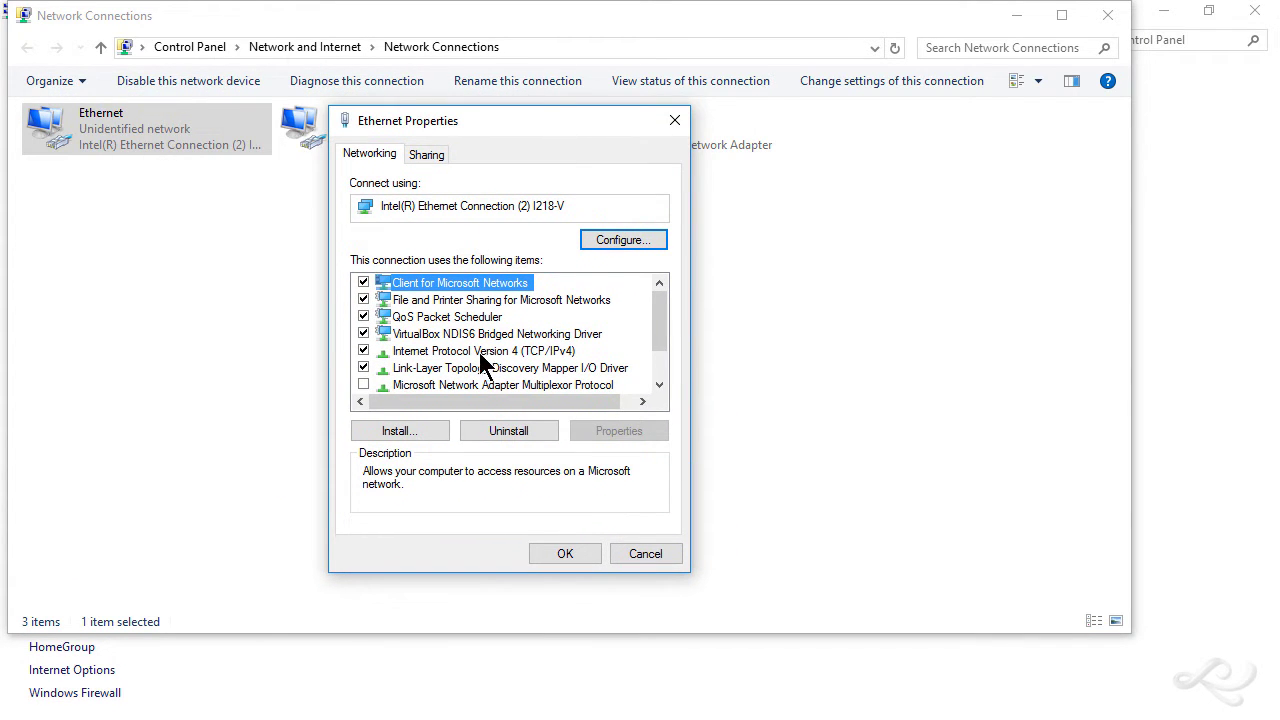
left_click(426, 353)
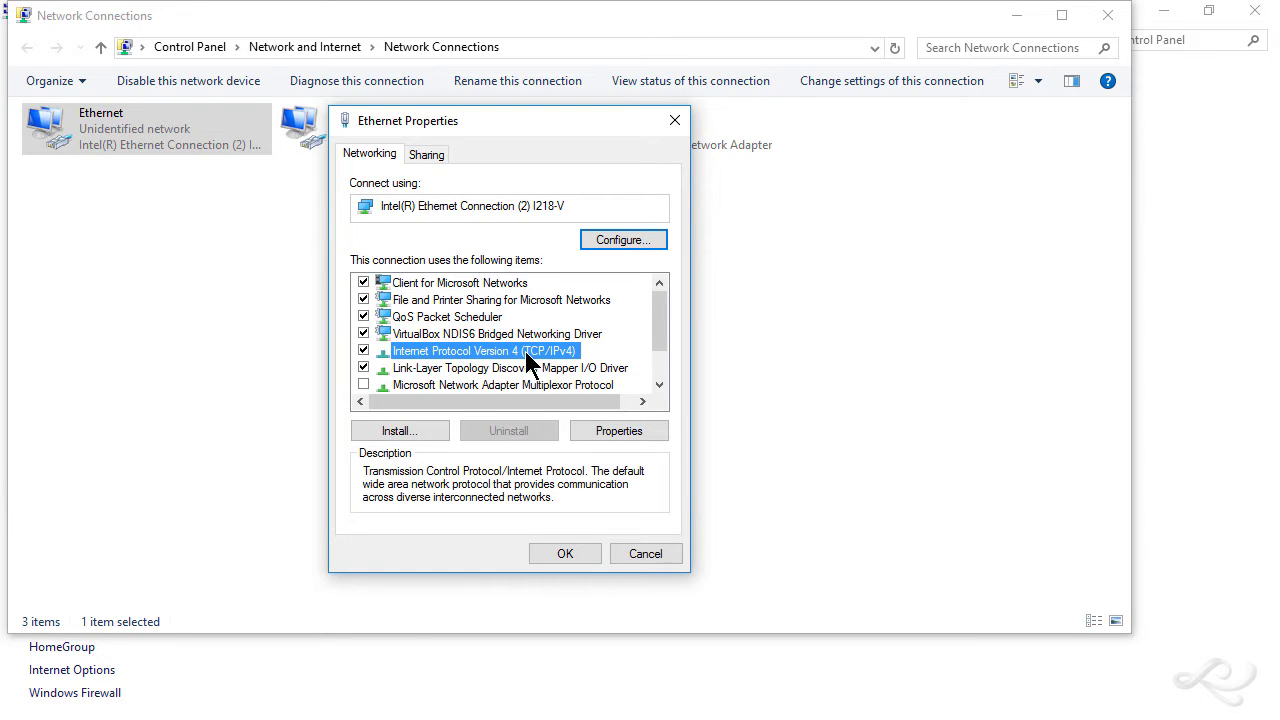
left_click(621, 432)
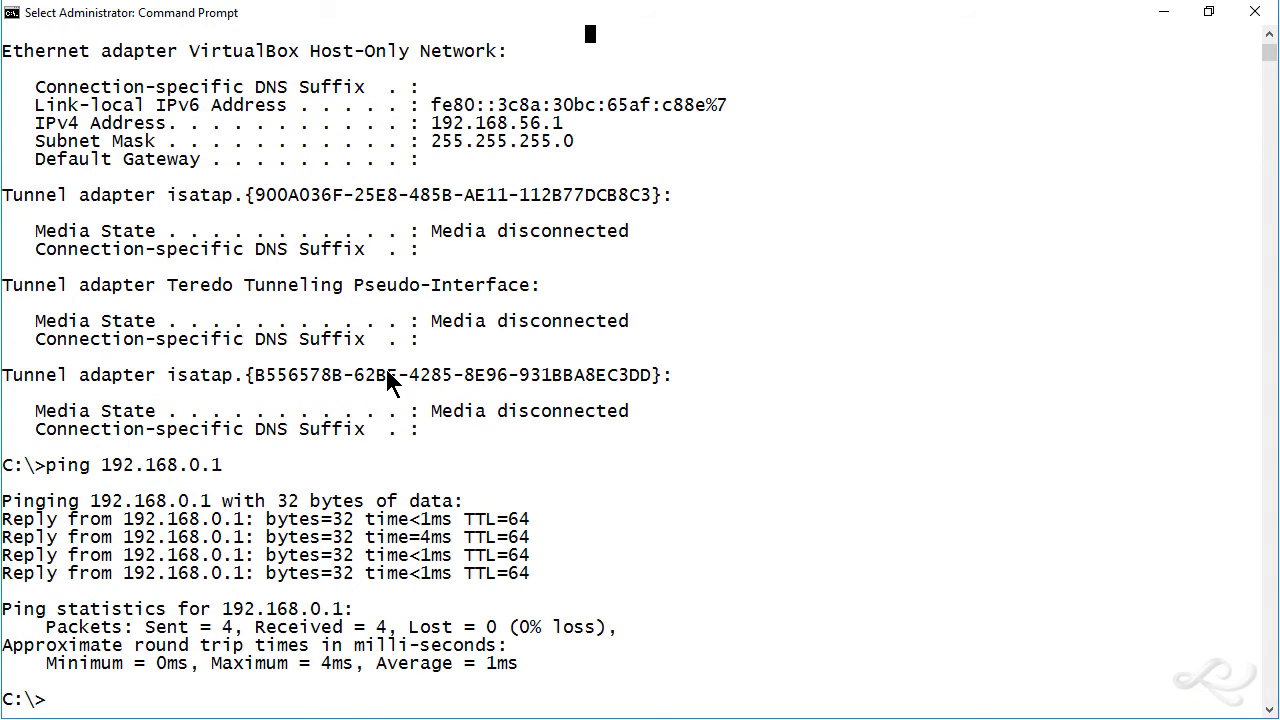
Step: Switch back to Command Prompt and re-examine the Ethernet adapter's address settings before returning to the prompt
triple_click(643, 386)
scroll(634, 371, "up", 2)
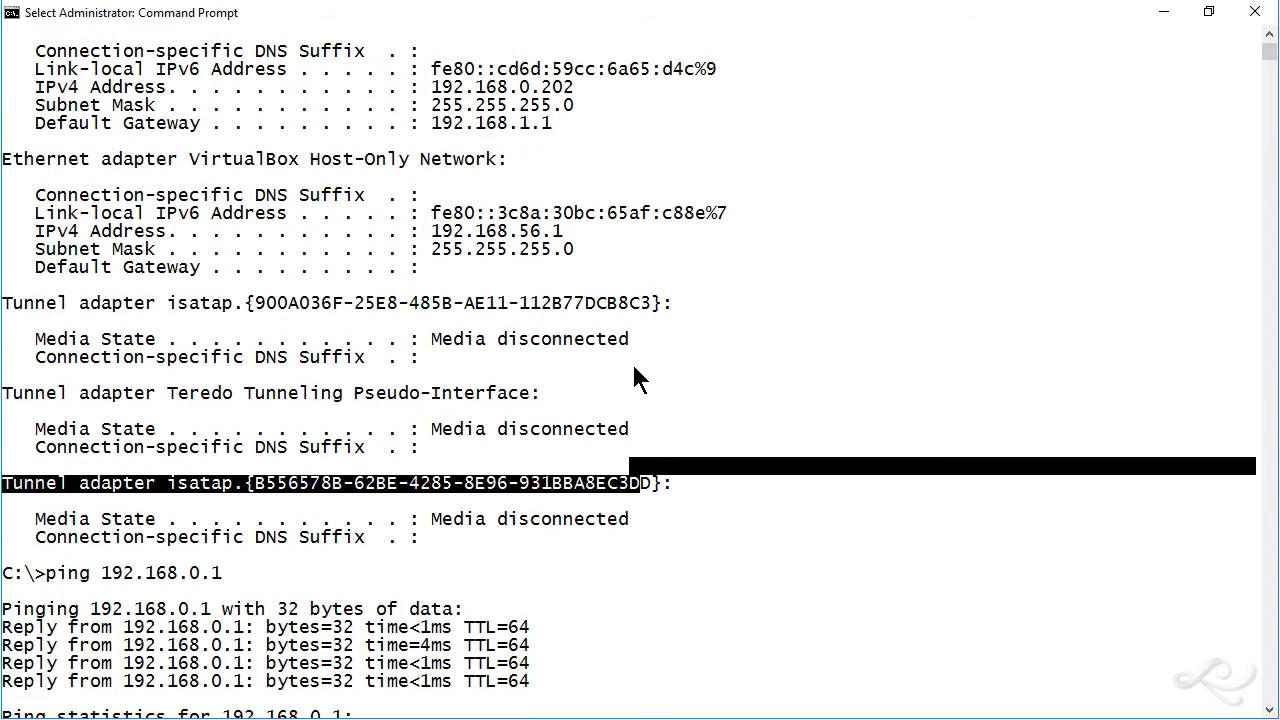
left_click(591, 104)
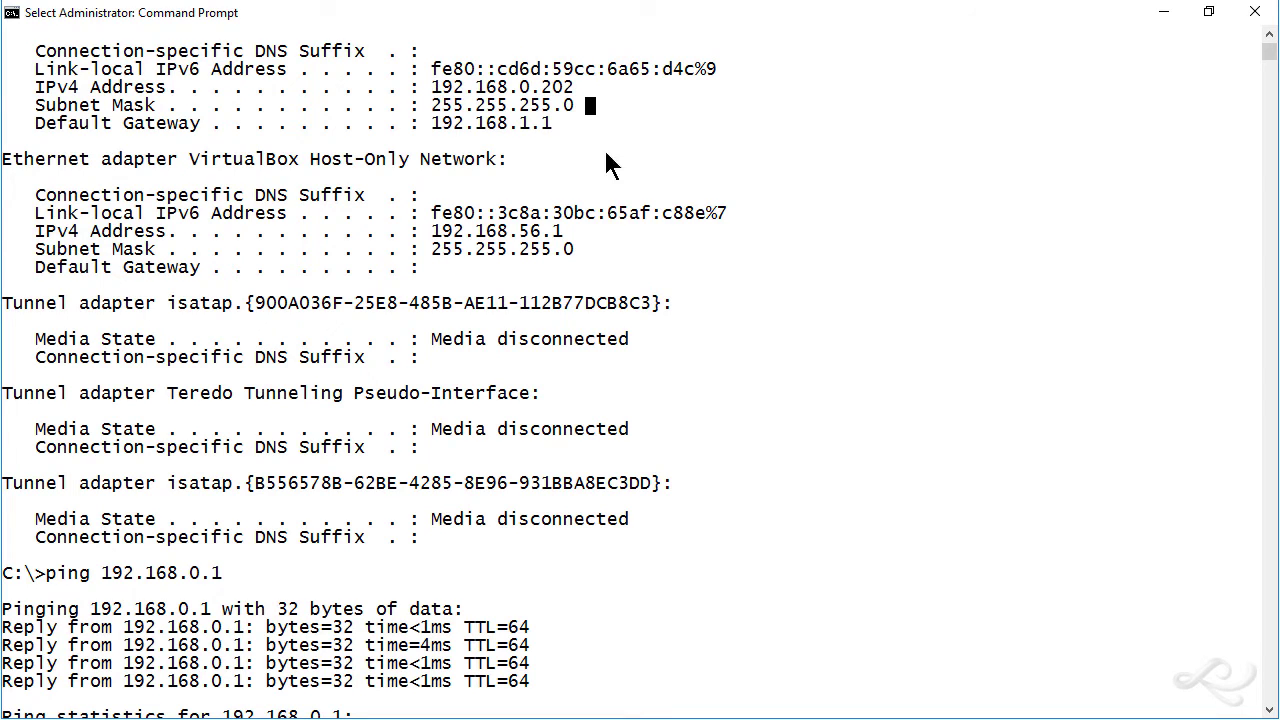
scroll(707, 190, "down", 2)
scroll(705, 190, "down", 2)
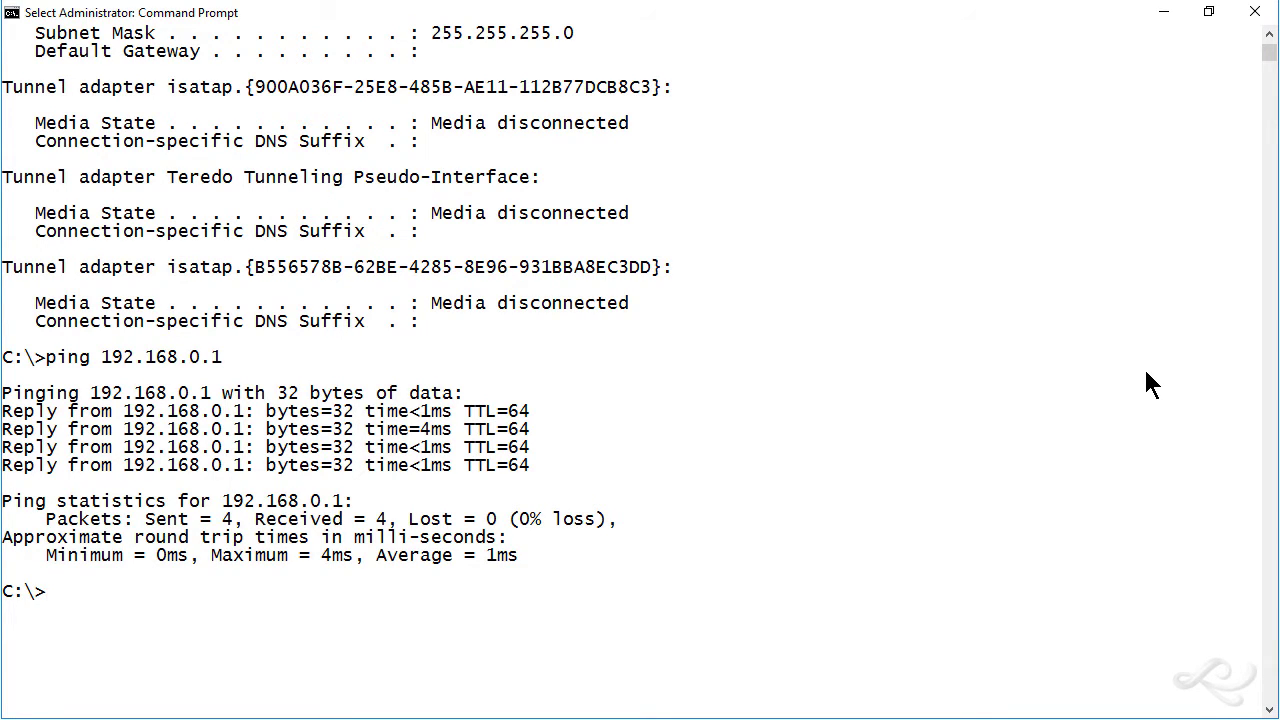
Step: Enter the interactive netsh shell and quit it to return to the C:\> prompt
type("netsh")
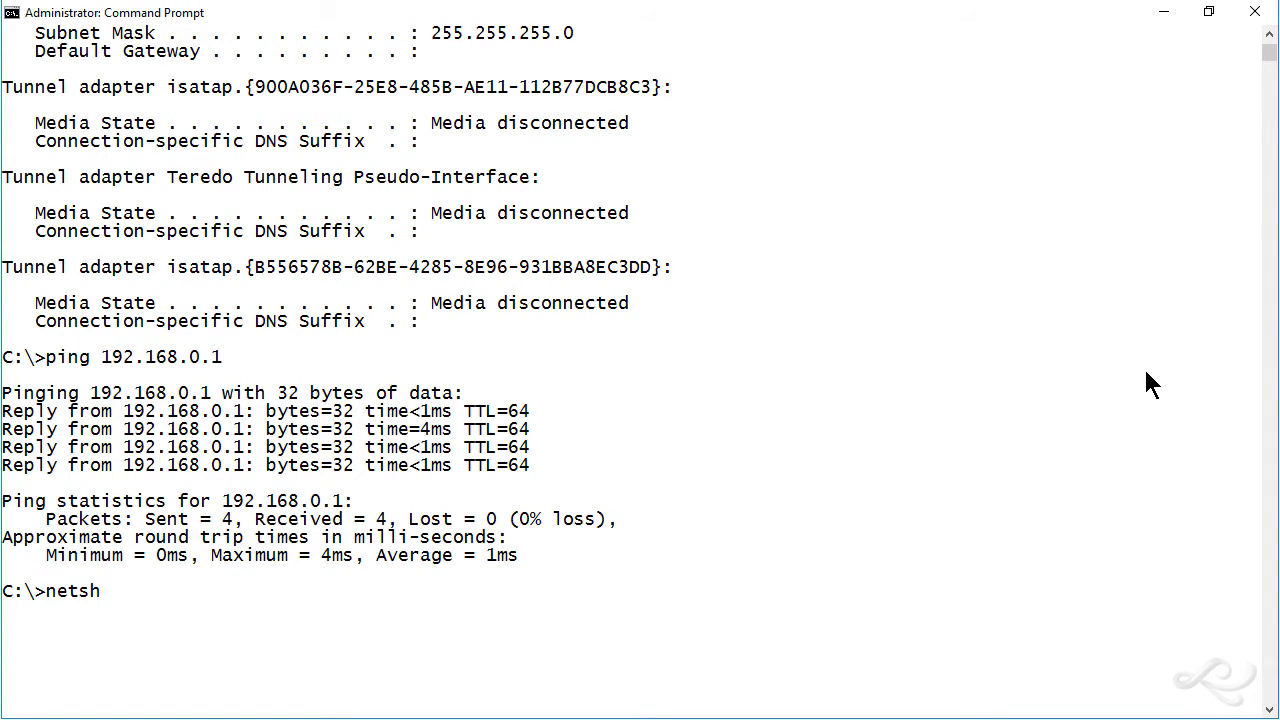
key("Return")
type("quit")
key("Return")
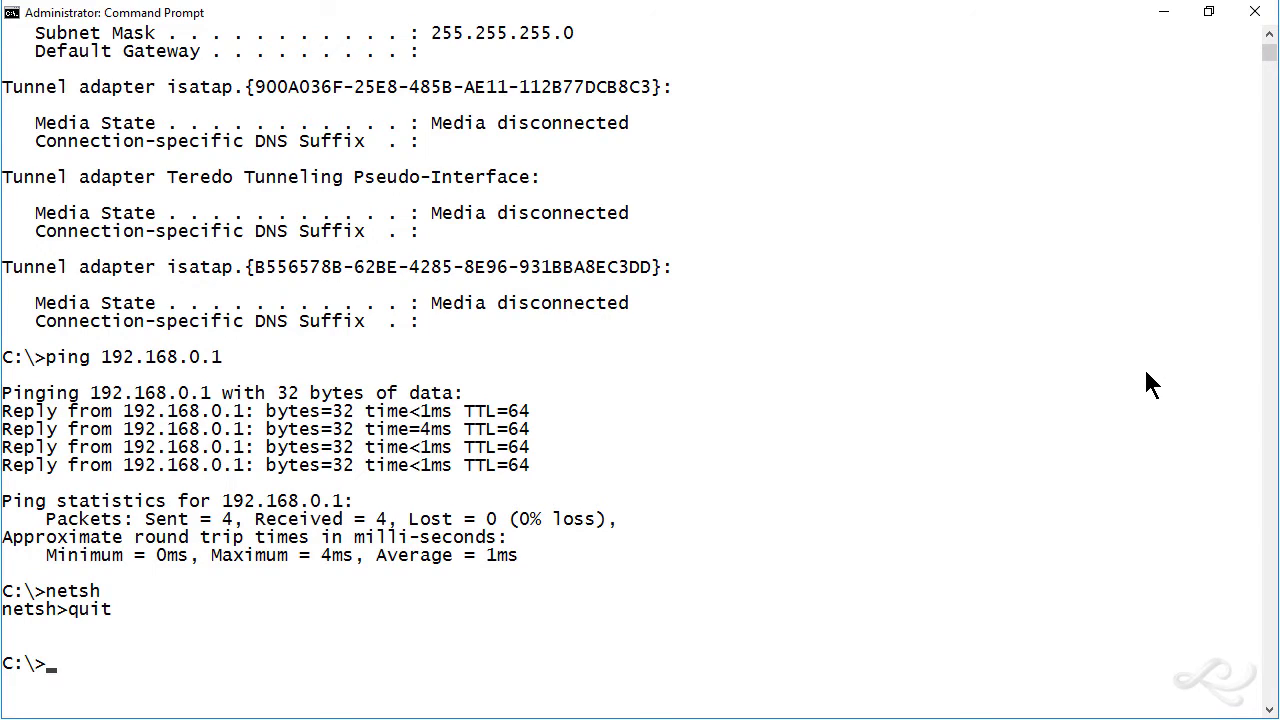
Step: Run netsh interface ip set address name=Ethernet gateway=192.168.0.1, leaving out the adapter's IP address
type("netsh")
type("interfa")
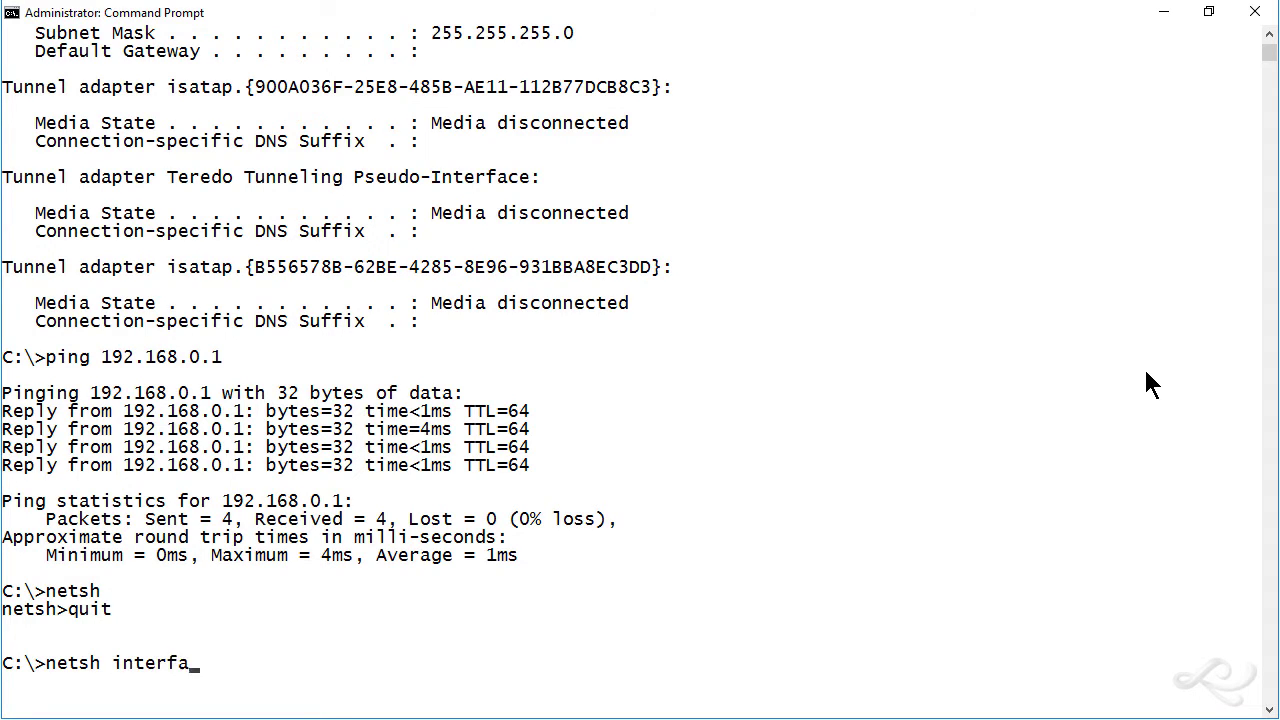
type("ce ip set address")
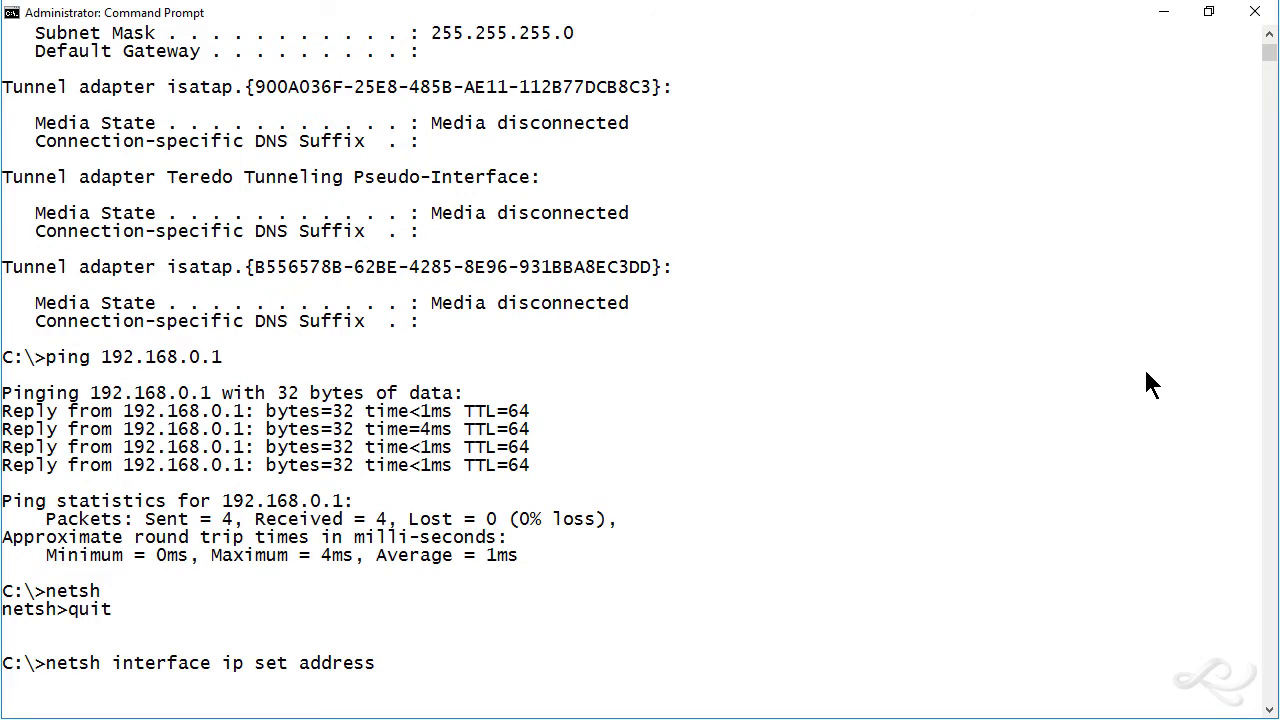
type(" name")
type("=Ethernet ")
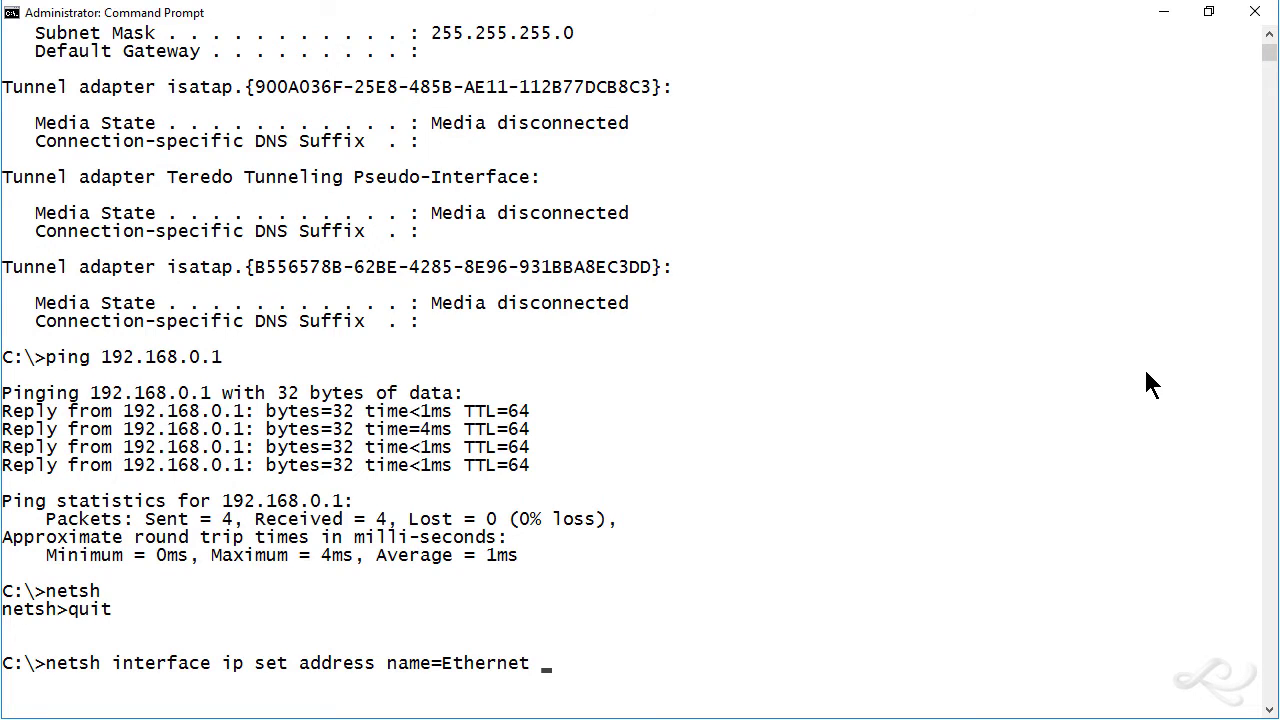
type("gateway=192.16")
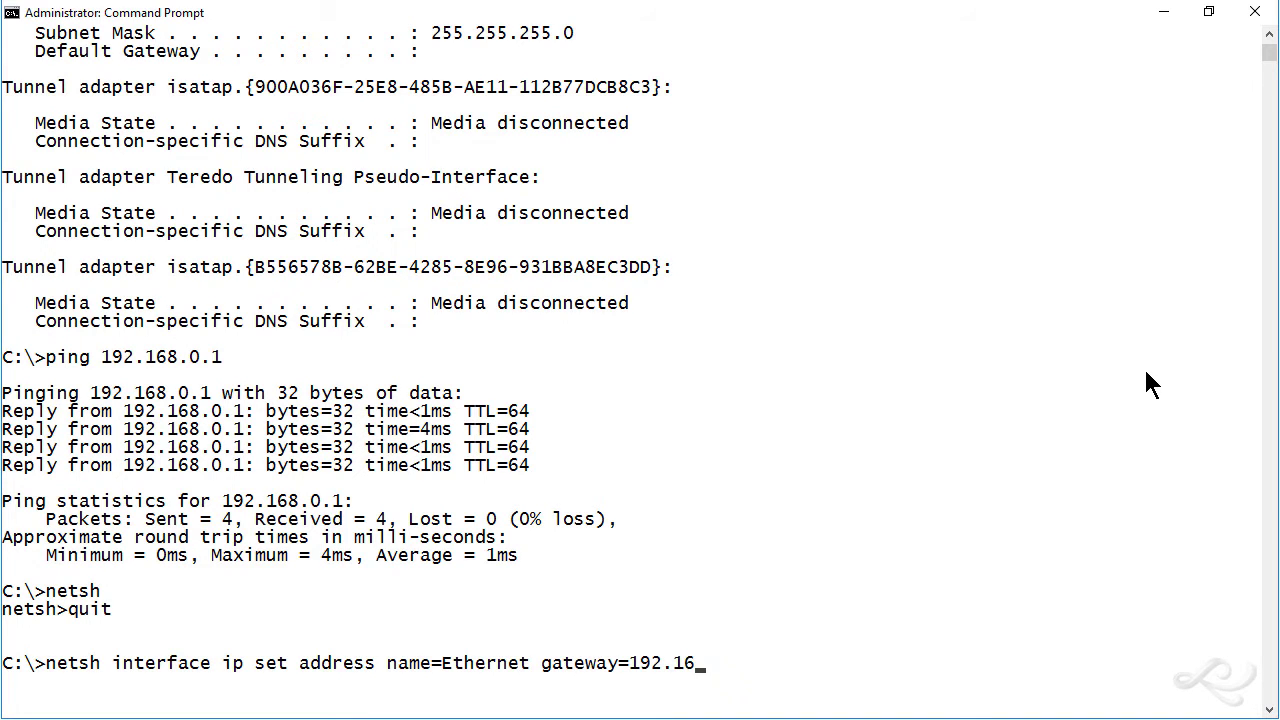
type("8.0.1")
key("Return")
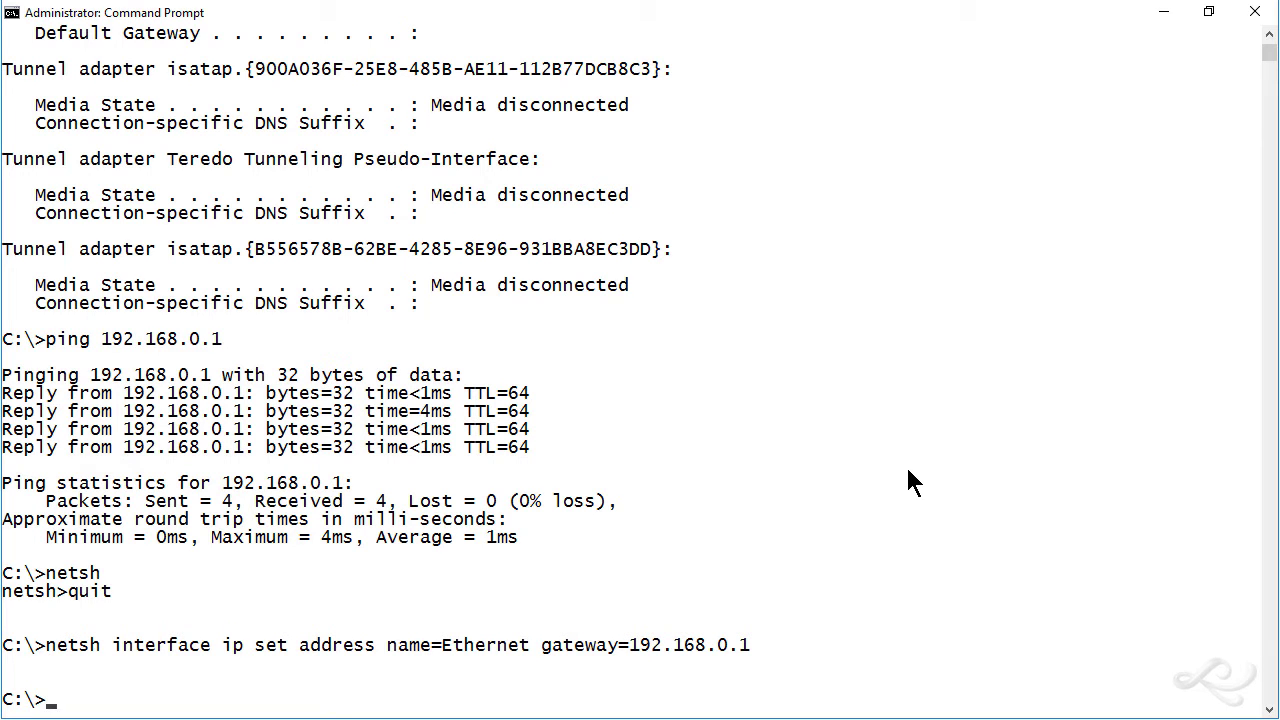
Step: Run ipconfig and check the Ethernet adapter's address, subnet mask and default gateway
type("ipconfig")
key("Return")
left_click(713, 287)
scroll(726, 337, "up", 1)
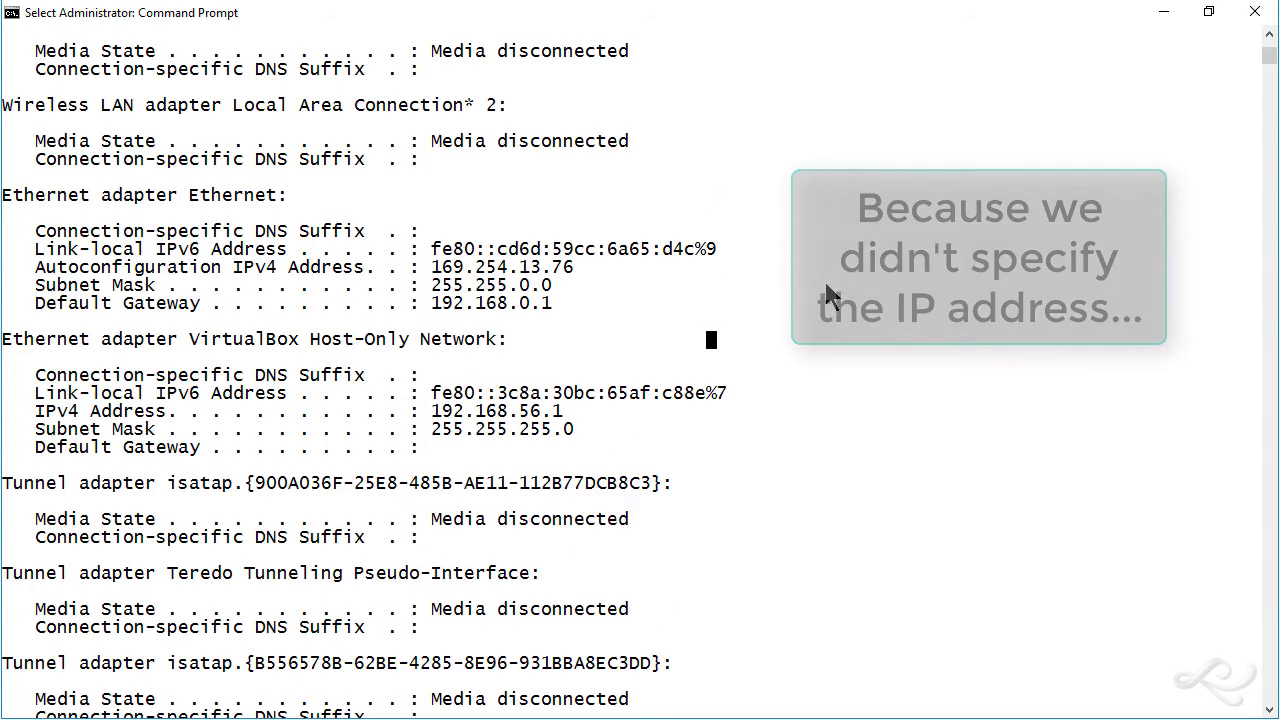
scroll(825, 290, "down", 2)
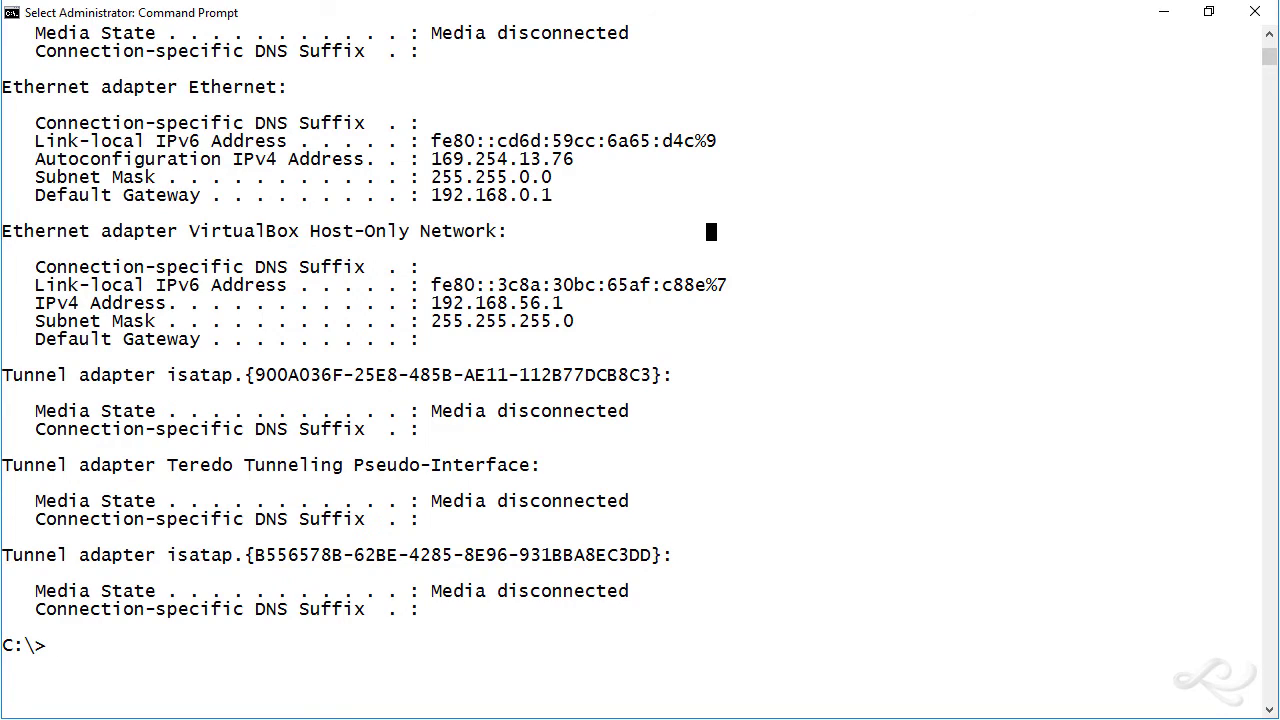
Step: Write the command netsh interface ip set address name=Ethernet address=192.168.0.202 at the prompt without running it
type("netsh")
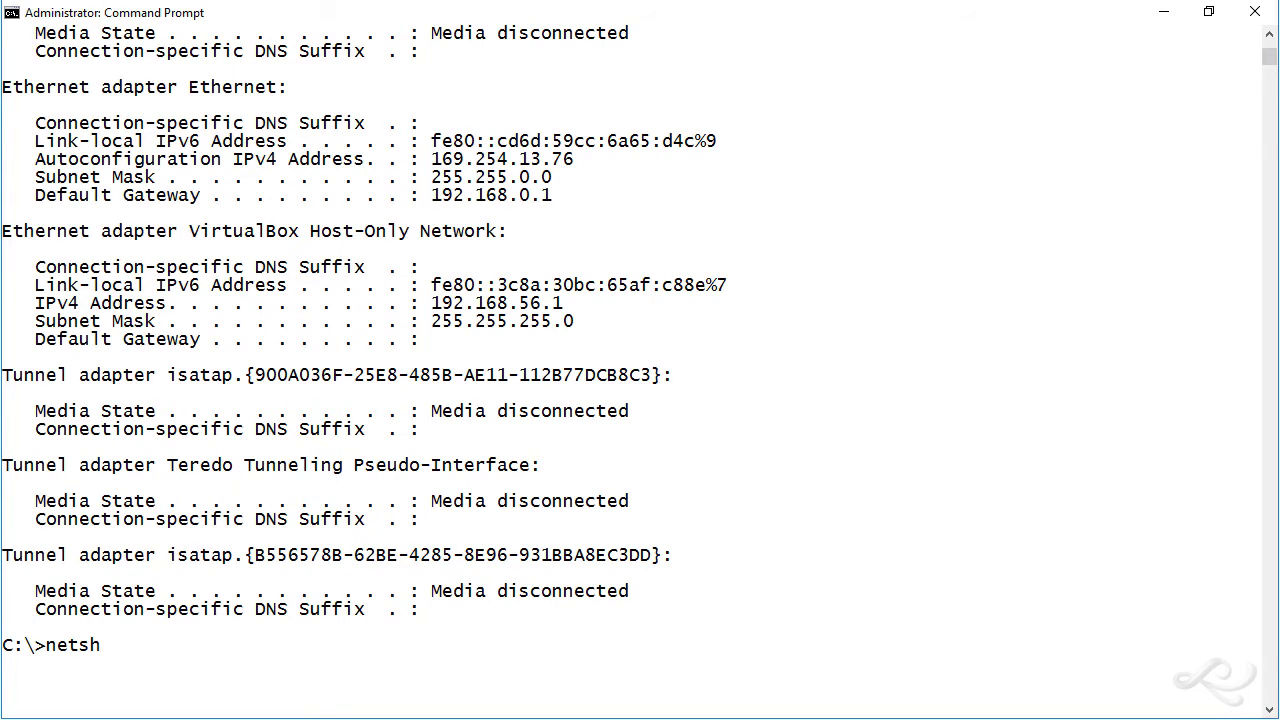
type(" interface ip set address name")
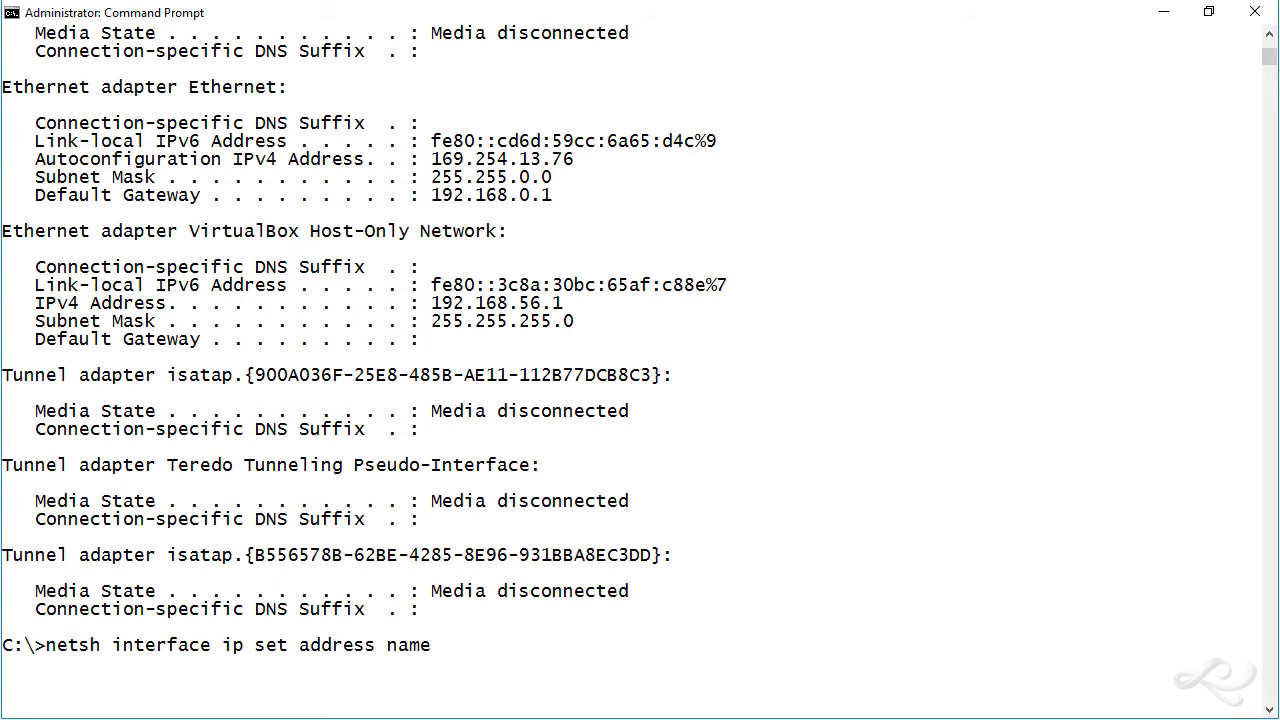
type("=Ethernet")
type("address=")
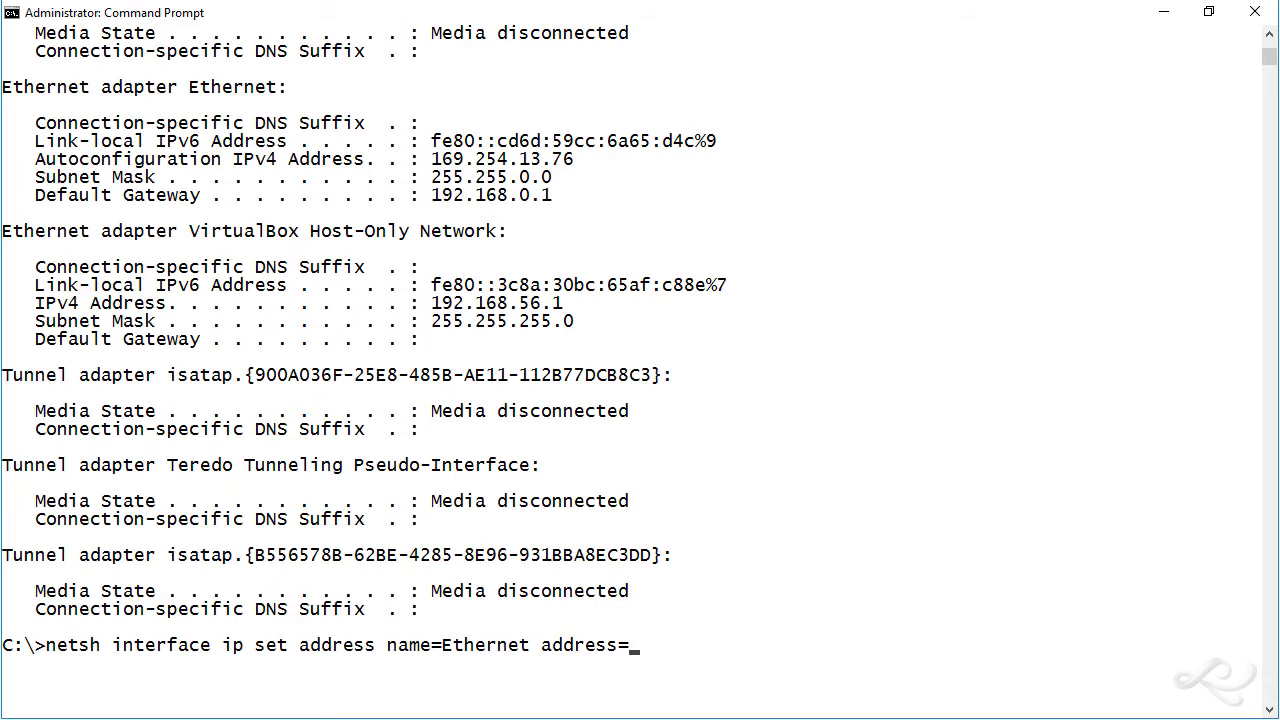
type("192.168.0.202")
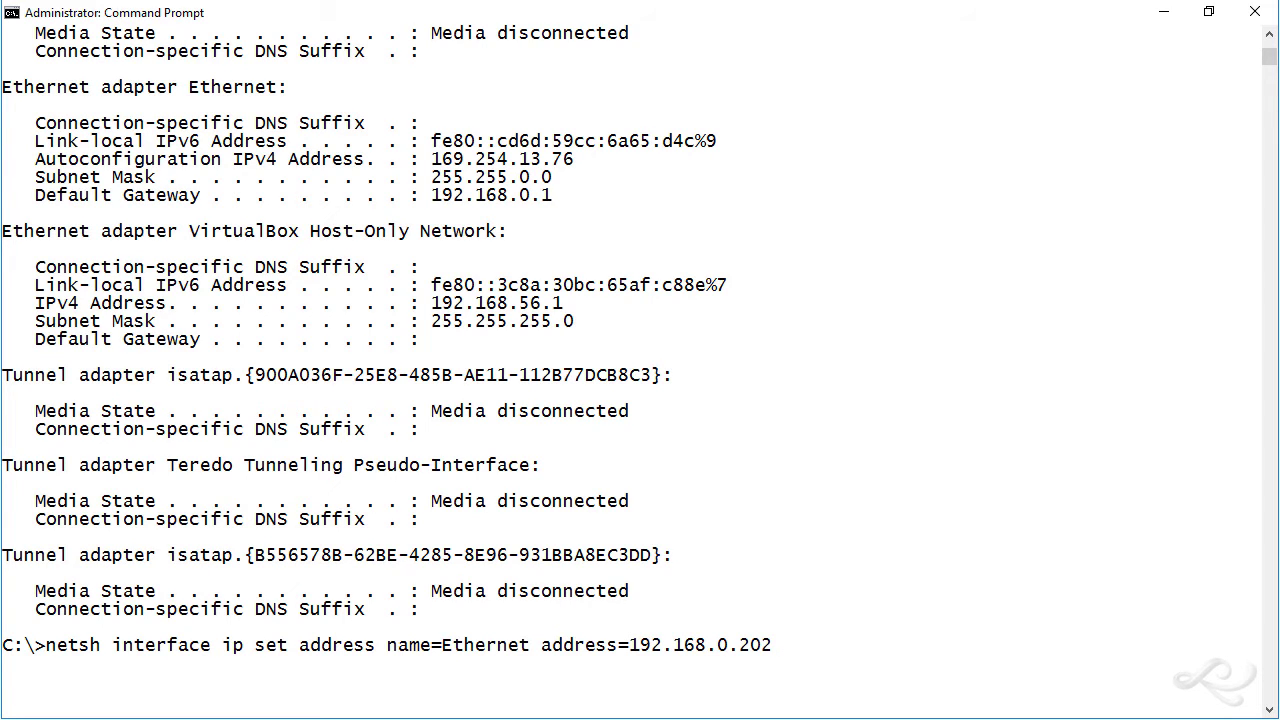
type(" mask")
type("=255.2558")
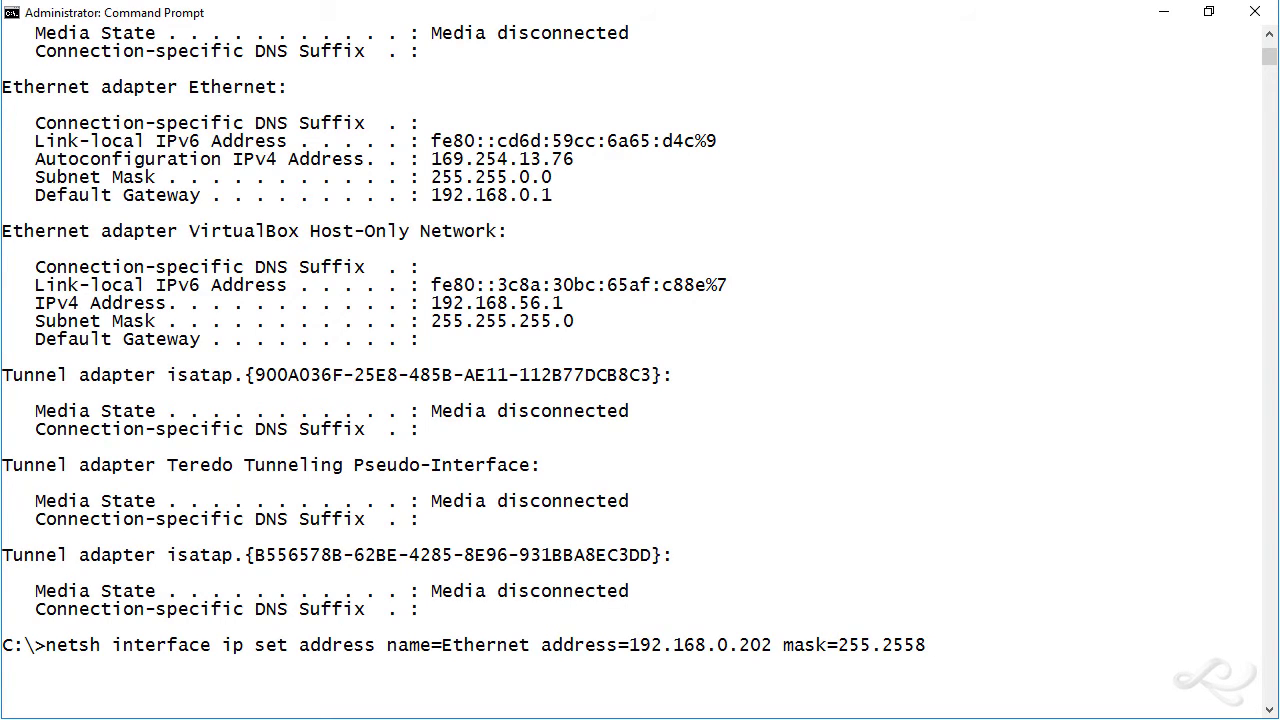
key("BackSpace")
type(".255.0")
key("BackSpace")
key("BackSpace")
key("BackSpace")
key("BackSpace")
key("BackSpace")
key("BackSpace")
key("BackSpace")
key("BackSpace")
key("BackSpace")
key("BackSpace")
key("BackSpace")
key("BackSpace")
key("BackSpace")
key("BackSpace")
key("BackSpace")
key("BackSpace")
key("BackSpace")
key("BackSpace")
key("BackSpace")
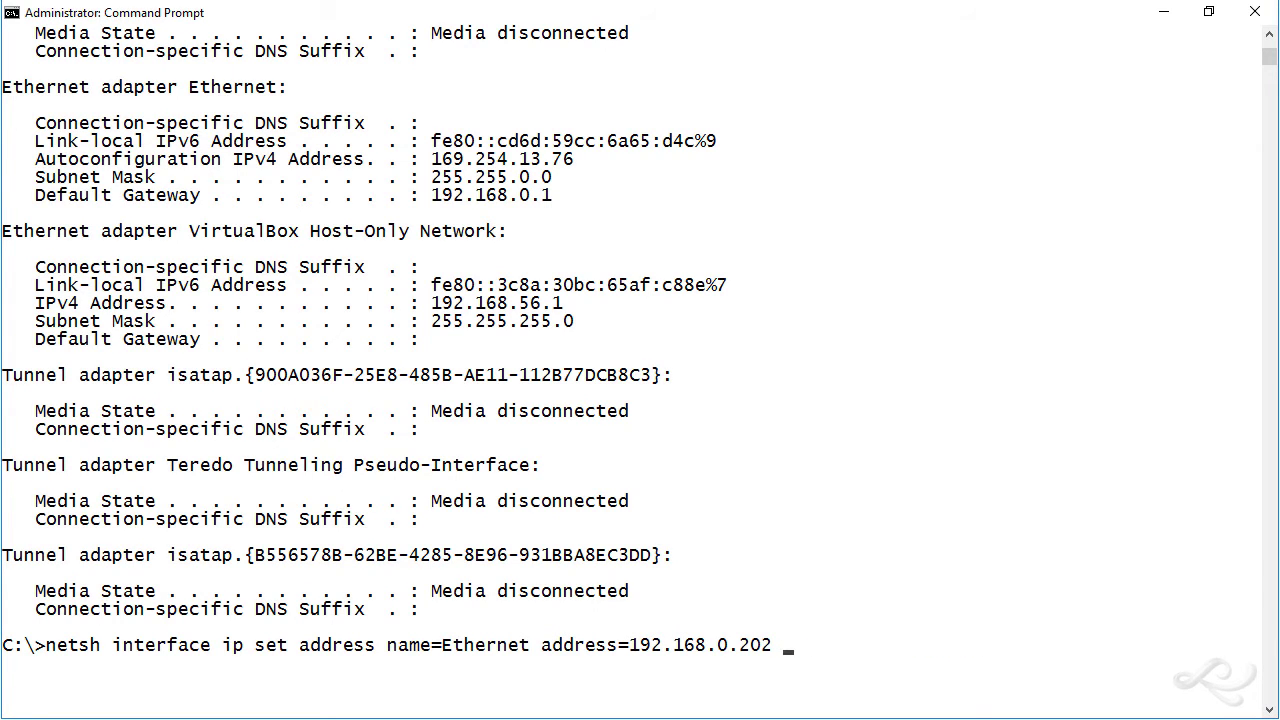
Step: Append gateway=192.168.0.1 to the netsh command and run it
type("gateway=192.168.0.1")
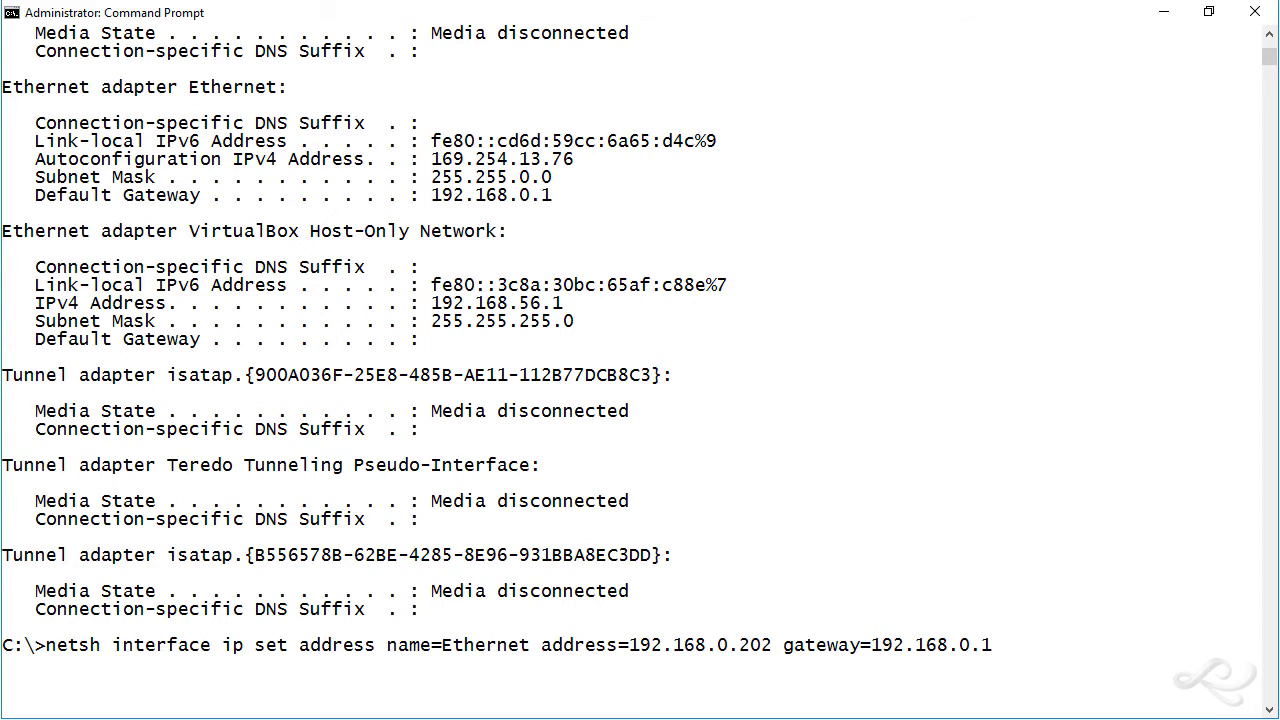
key("Return")
Step: Rerun ipconfig from the command history to check the new Ethernet settings
key("Up")
key("Up")
key("Return")
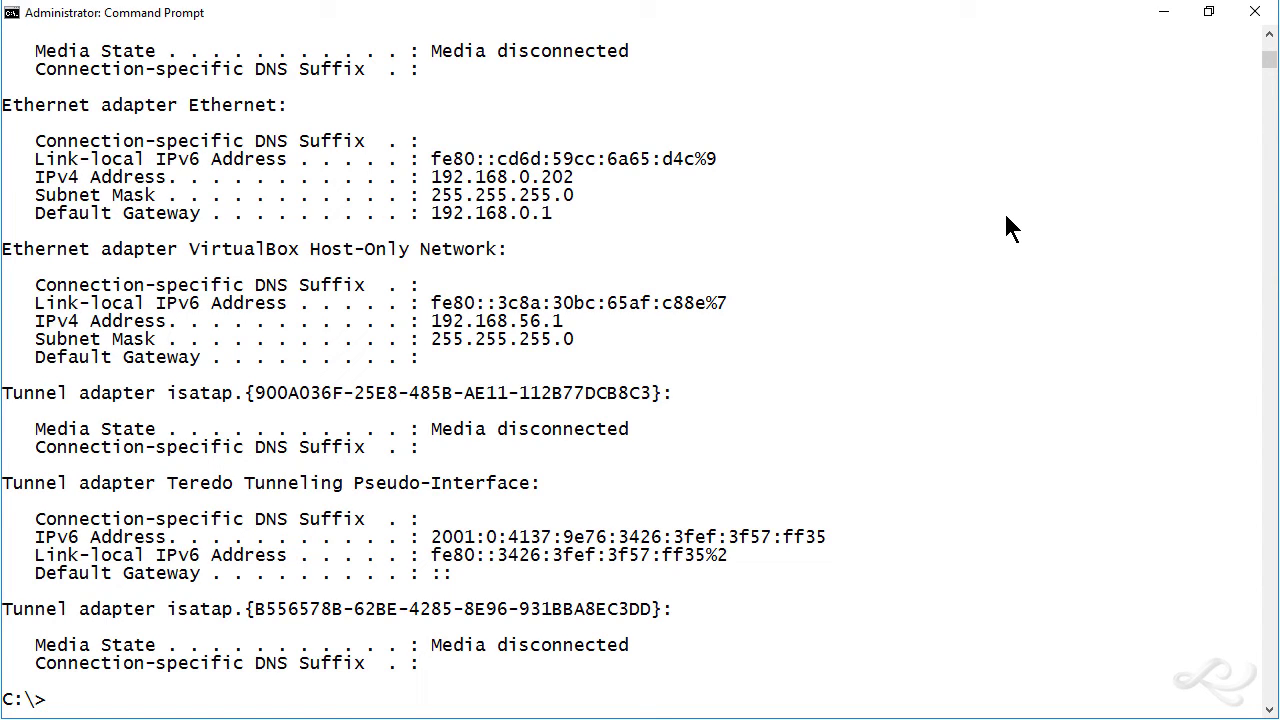
Step: Run ipconfig /all and examine the Ethernet adapter's full configuration, including its DNS server
key("Up")
type("/all")
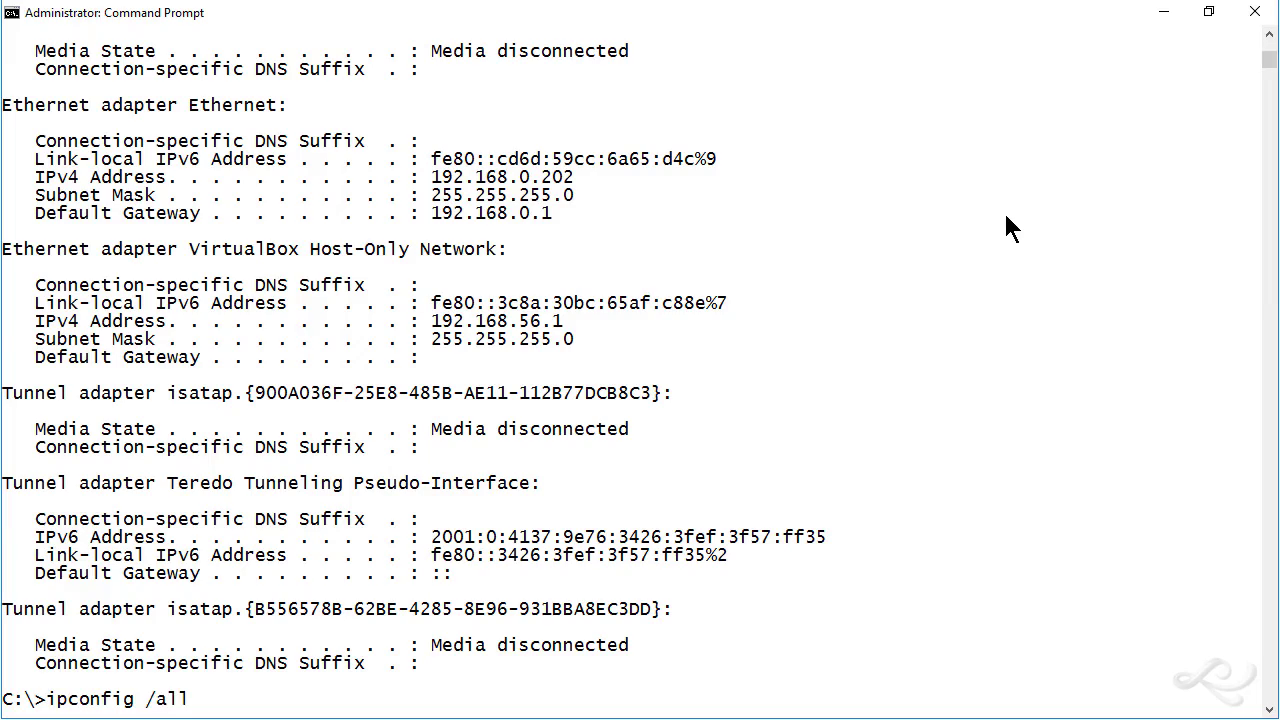
key("Return")
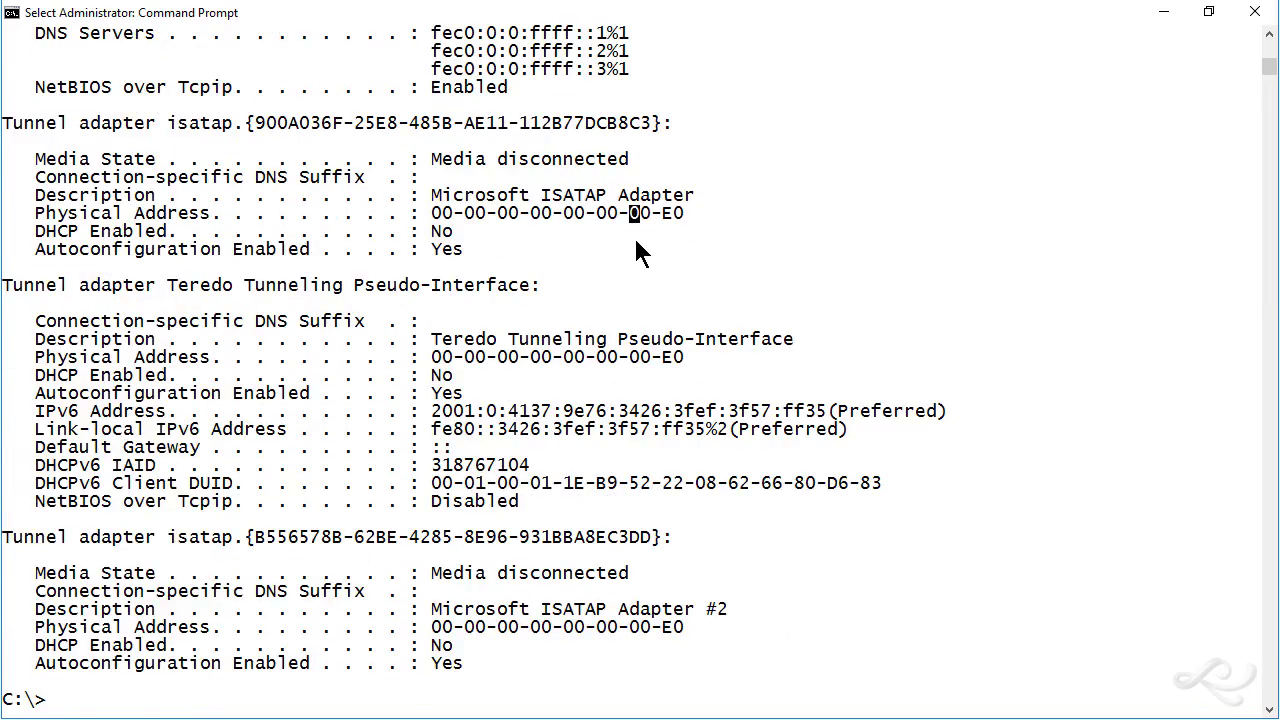
left_click(630, 214)
scroll(632, 225, "up", 11)
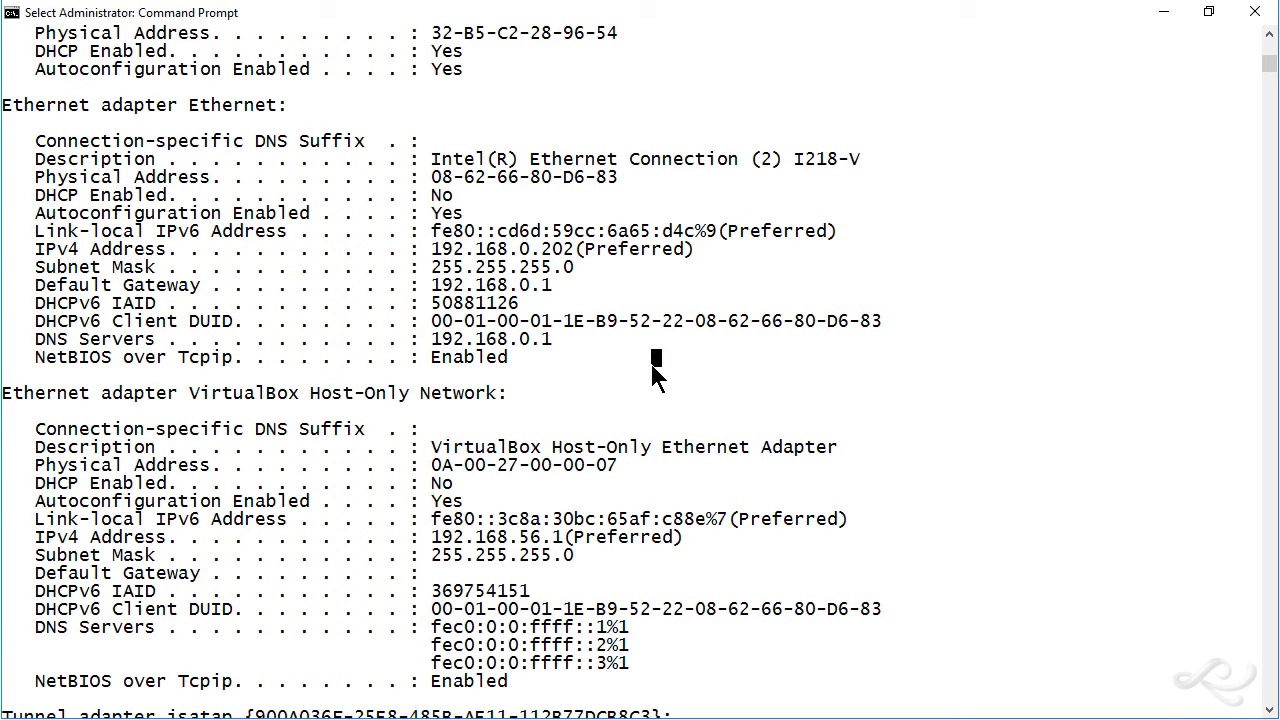
scroll(650, 378, "down", 13)
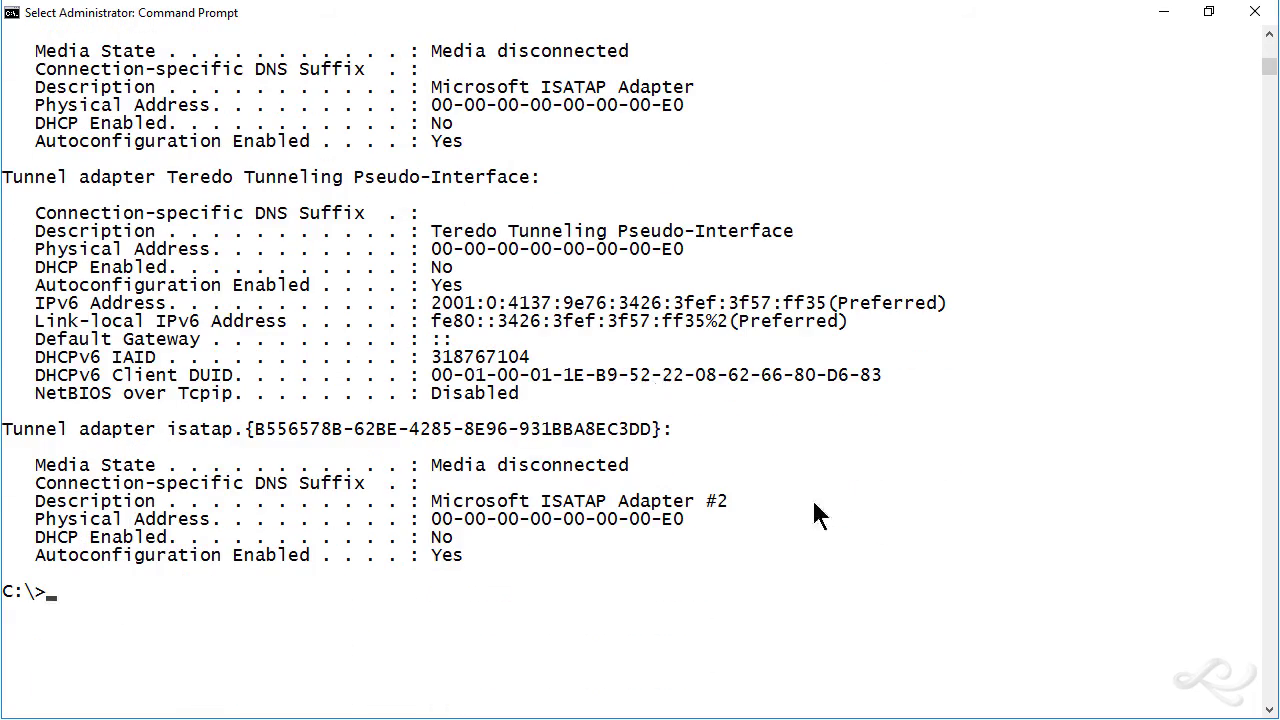
Step: Ping example.com to test the internet connection
type("ping ")
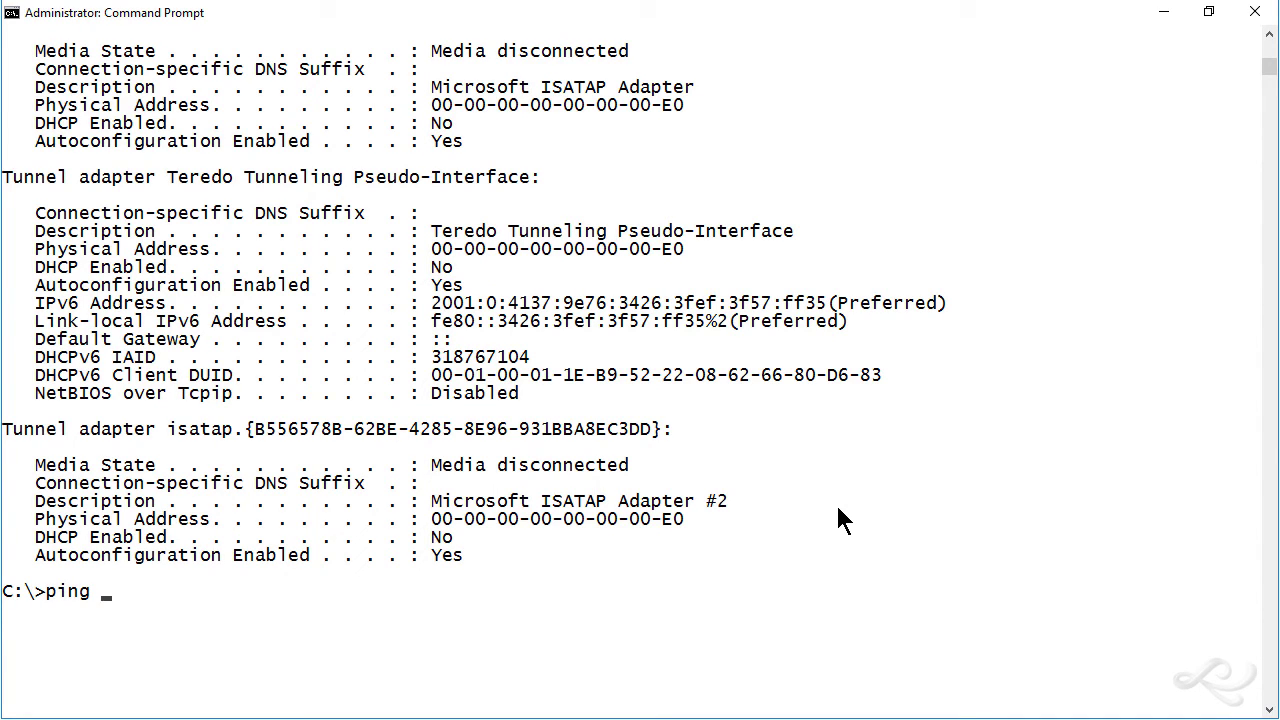
type("example.com")
key("Return")
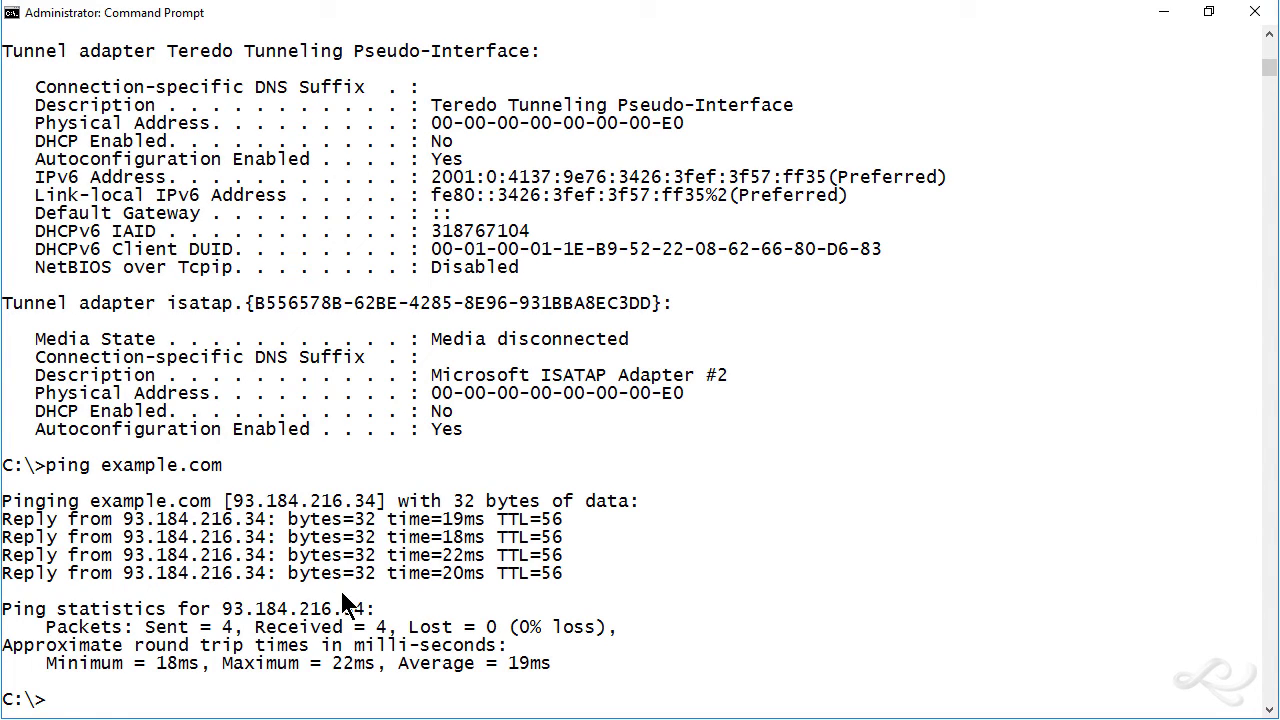
Step: Recall the netsh command with the Ethernet address and gateway at the prompt for review
key("Up")
key("Up")
key("Up")
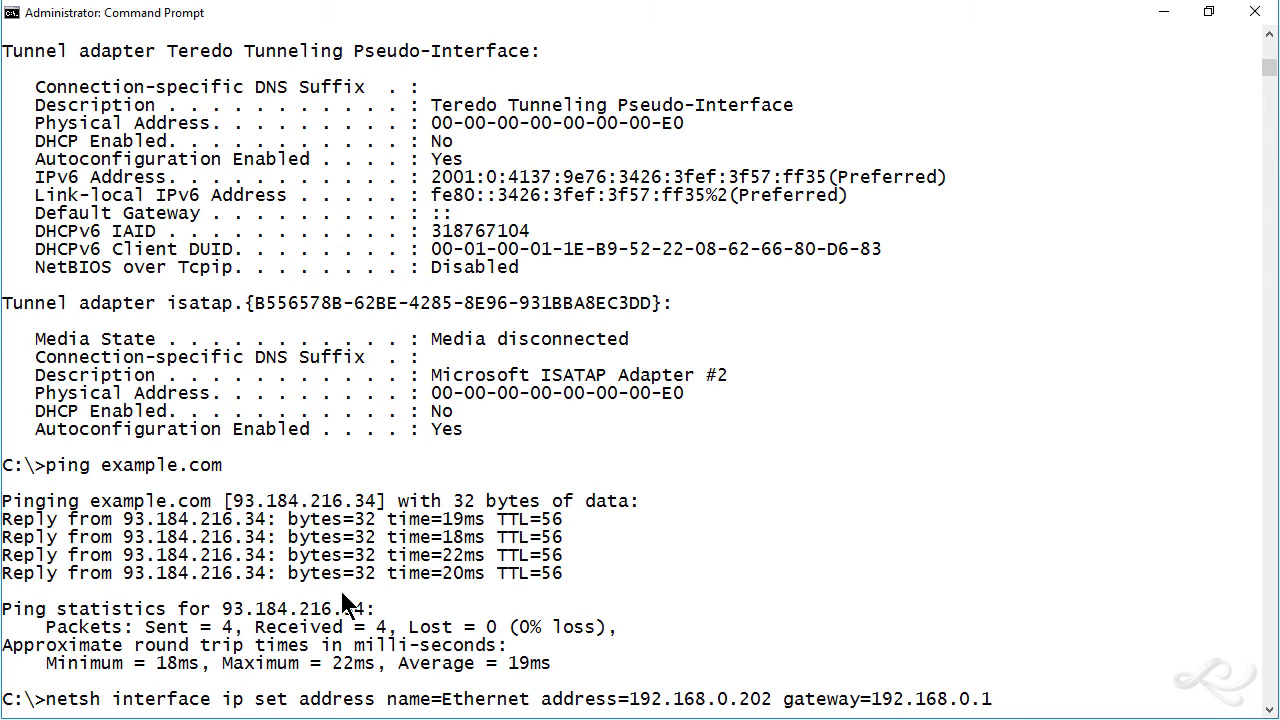
scroll(343, 605, "down", 4)
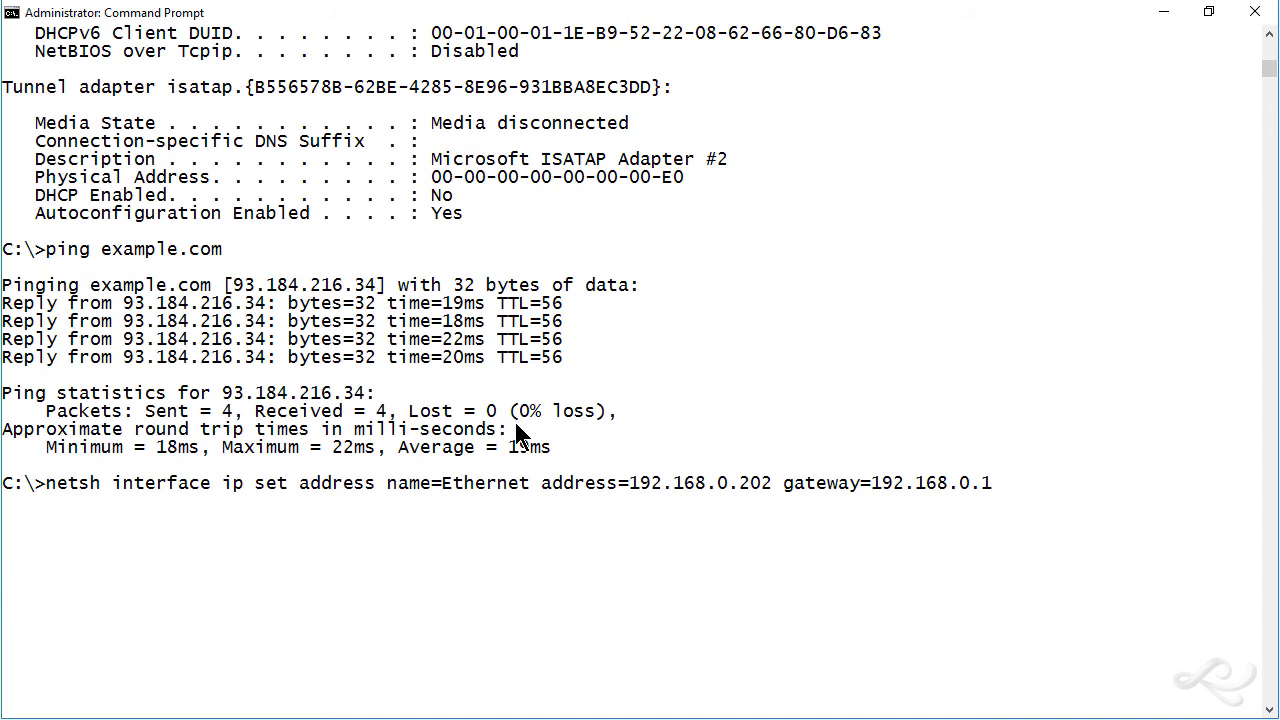